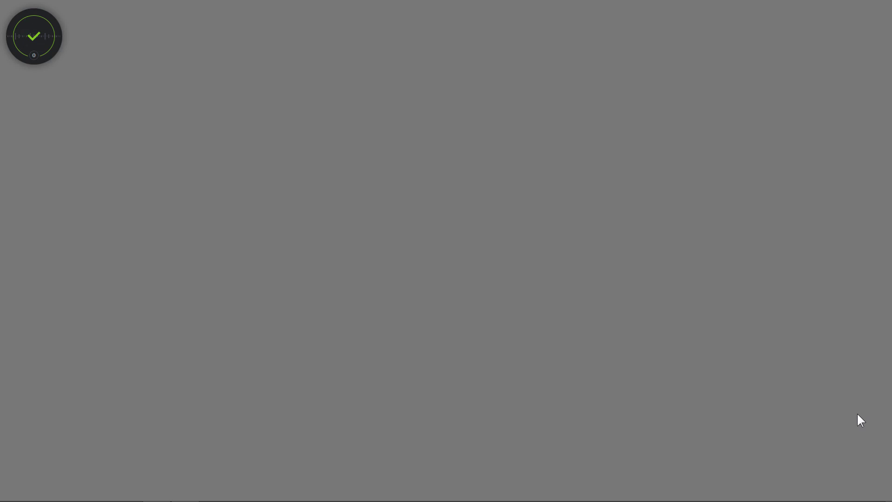
# Step: Switch to Photoshop, look through the source images in the Half Draw folder, and open Wood.jpg as a document fitted to the view
pyautogui.click(158, 495)
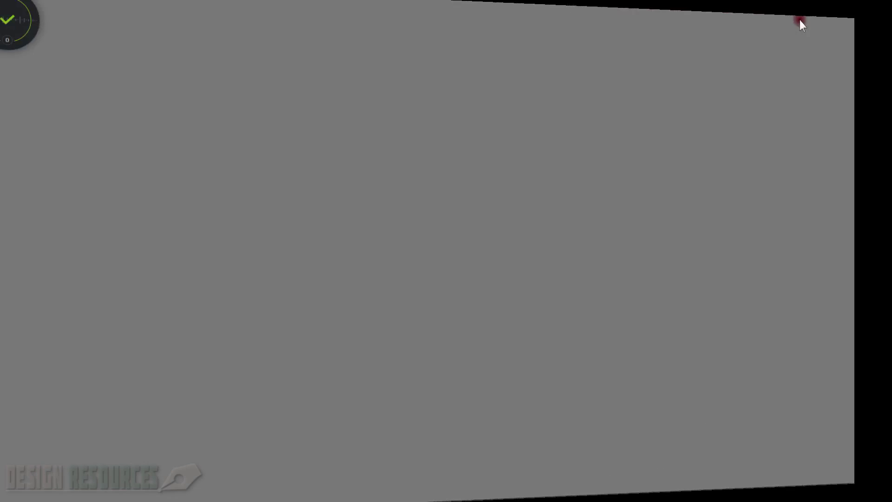
pyautogui.click(184, 492)
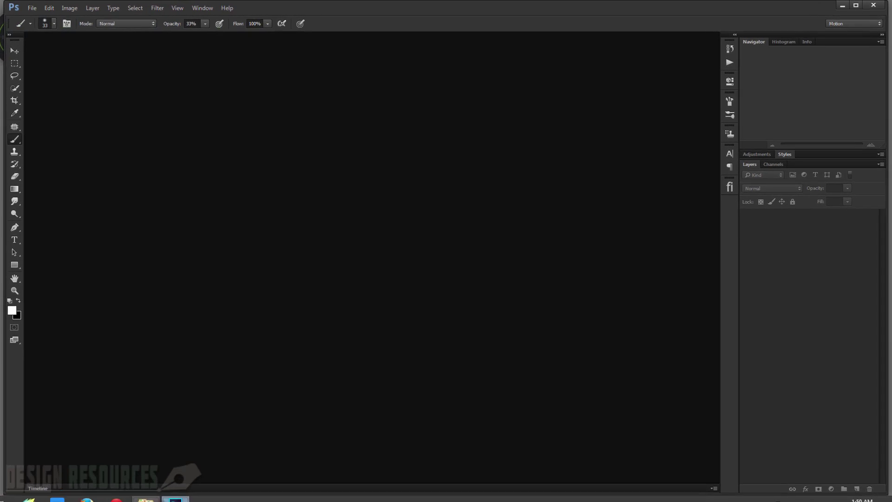
pyautogui.moveTo(145, 499)
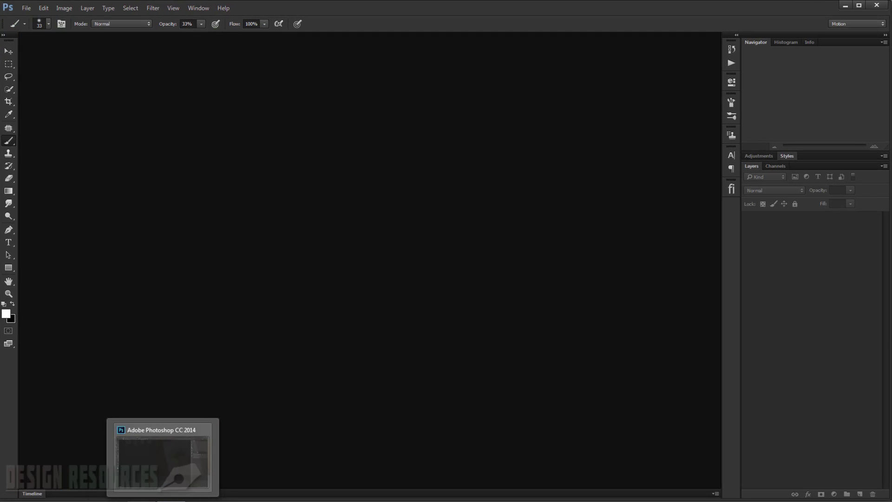
pyautogui.click(141, 463)
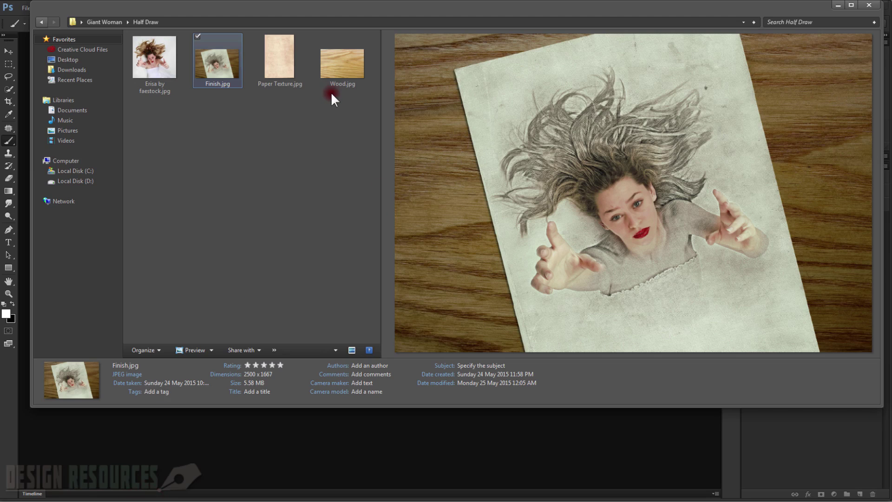
pyautogui.click(350, 74)
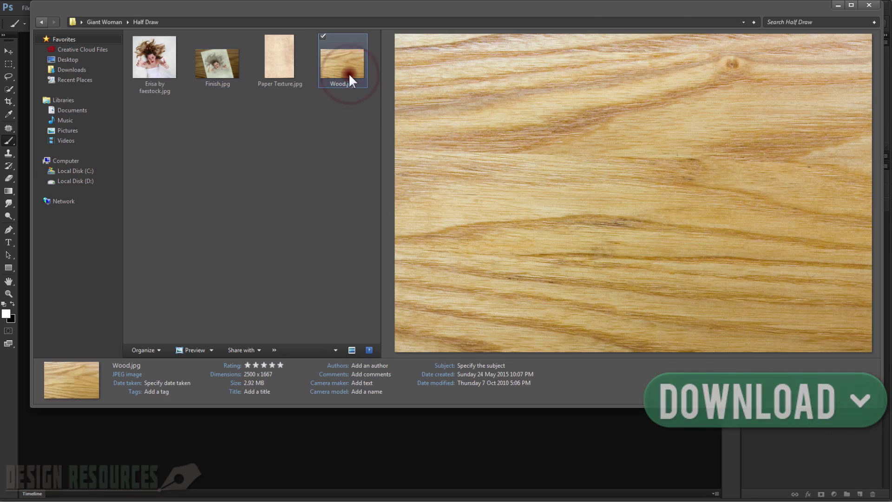
pyautogui.click(283, 72)
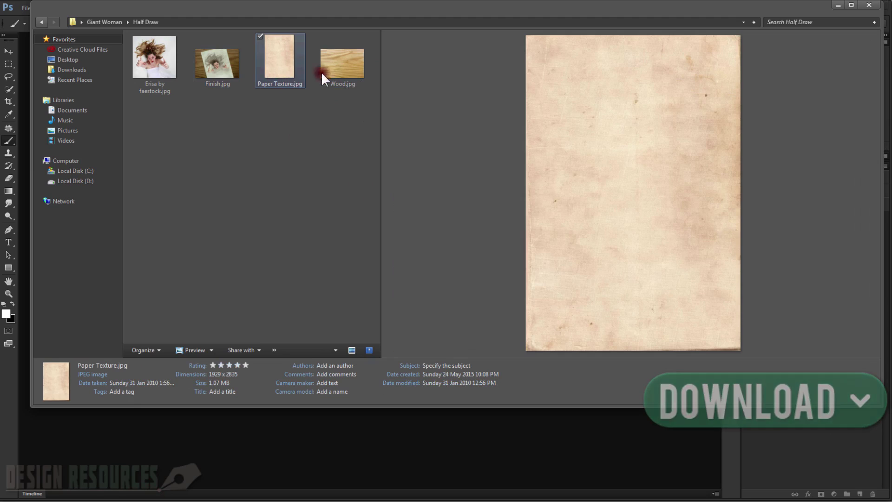
pyautogui.click(347, 77)
pyautogui.moveTo(341, 55); pyautogui.dragTo(240, 447)
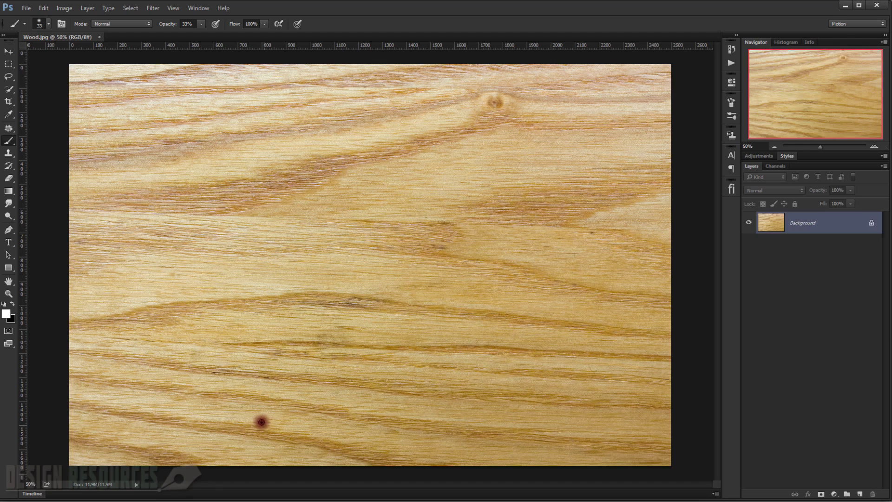
pyautogui.hotkey('ctrl', '0')
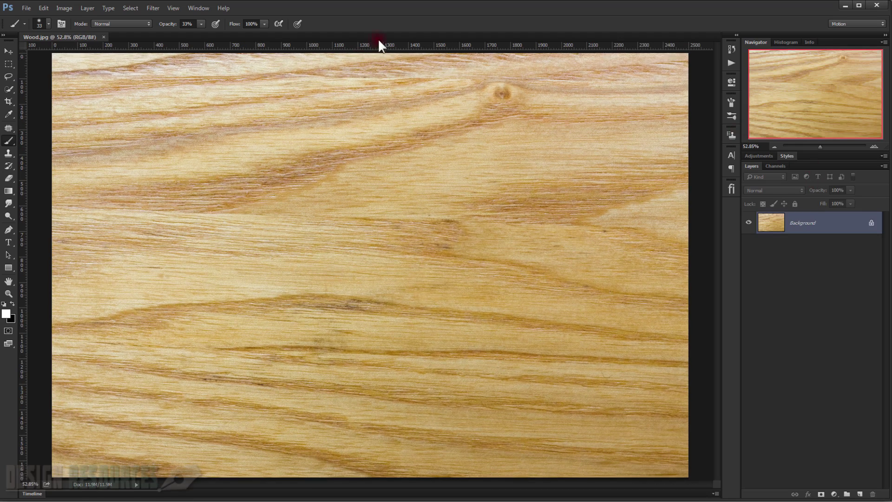
# Step: Add a Levels adjustment layer above the wood with the black input at about 66 and midtones at about 0.82
pyautogui.click(10, 52)
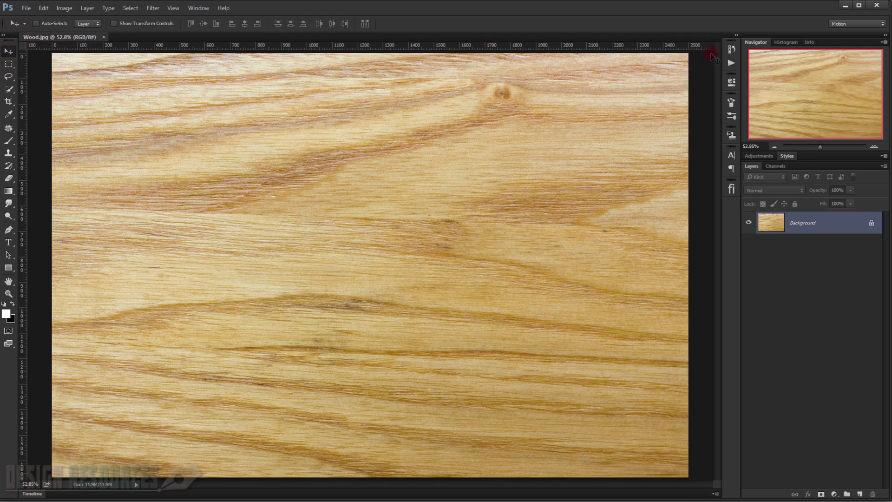
pyautogui.click(834, 494)
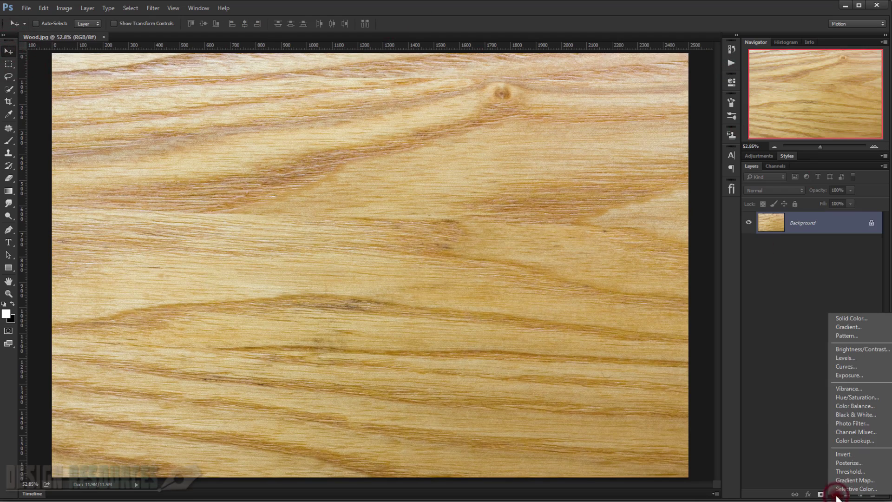
pyautogui.click(848, 358)
pyautogui.click(584, 217)
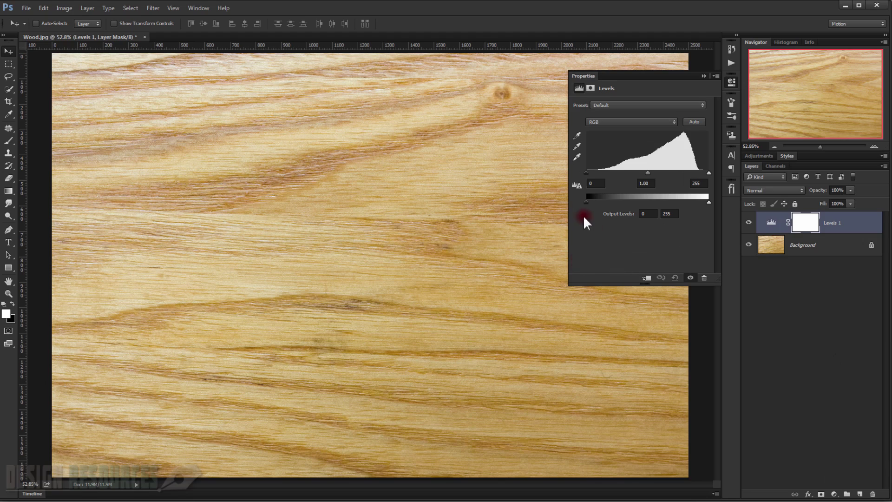
pyautogui.moveTo(586, 173); pyautogui.dragTo(670, 179)
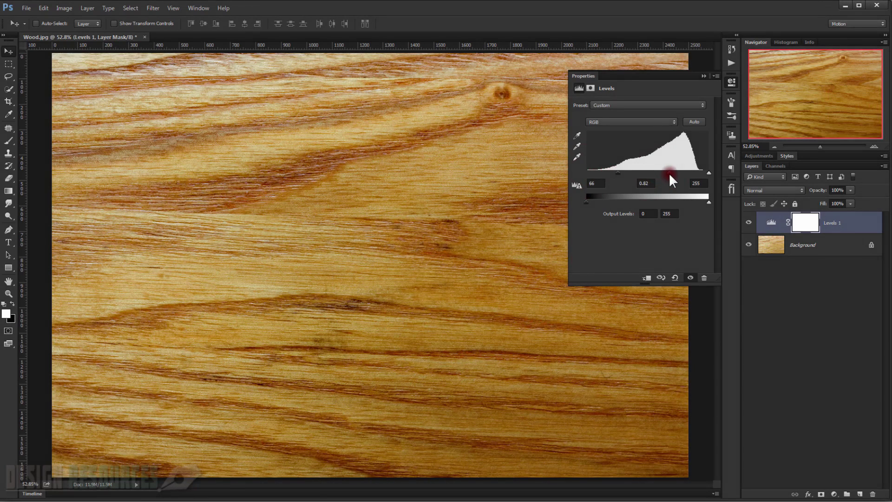
pyautogui.click(704, 76)
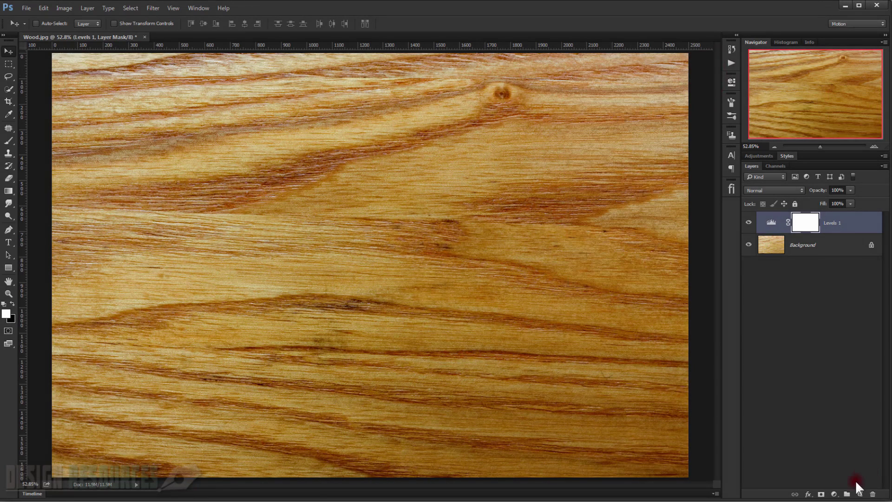
# Step: Add a Hue/Saturation adjustment layer above the Levels layer and set Saturation to -35
pyautogui.click(834, 494)
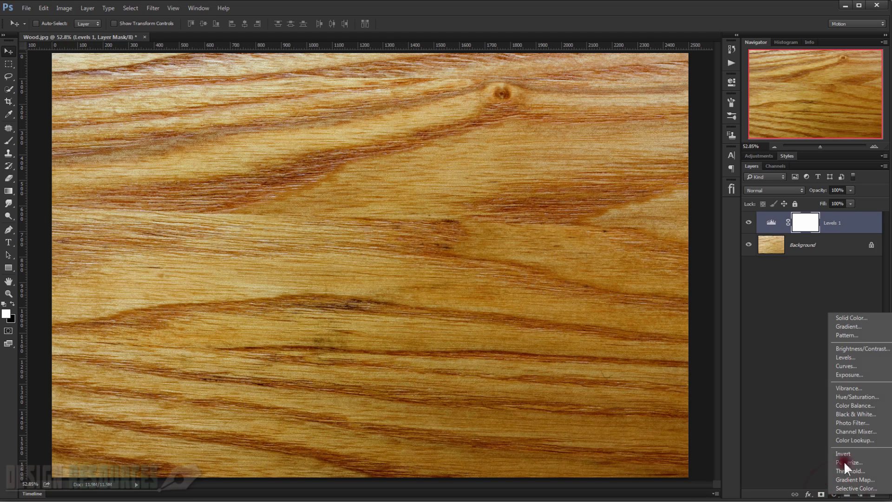
pyautogui.click(858, 396)
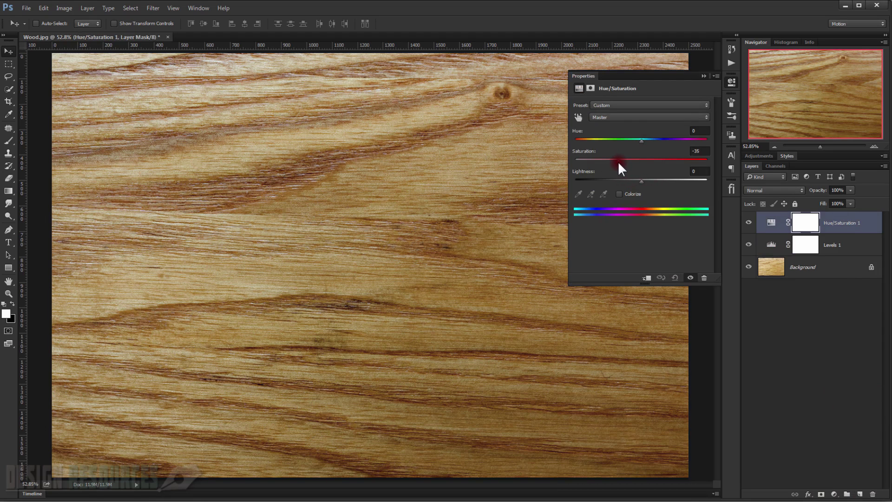
pyautogui.click(703, 76)
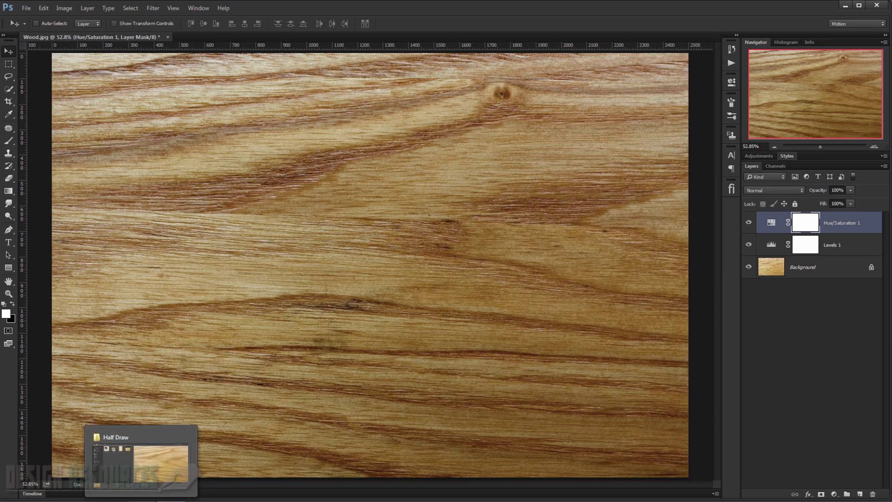
# Step: Place Paper Texture.jpg from the Half Draw folder into the wood document and enlarge it proportionally to about 292%
pyautogui.click(141, 501)
pyautogui.moveTo(283, 62); pyautogui.dragTo(93, 434)
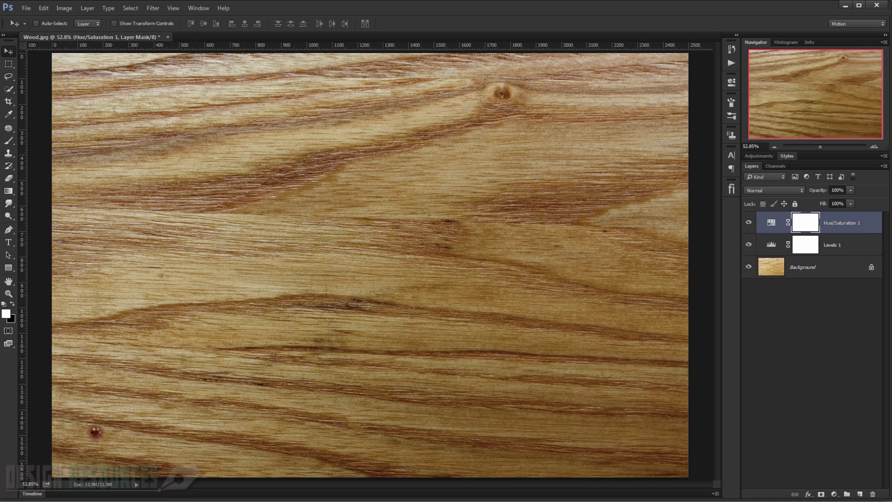
pyautogui.scroll(-3, 436, 348)
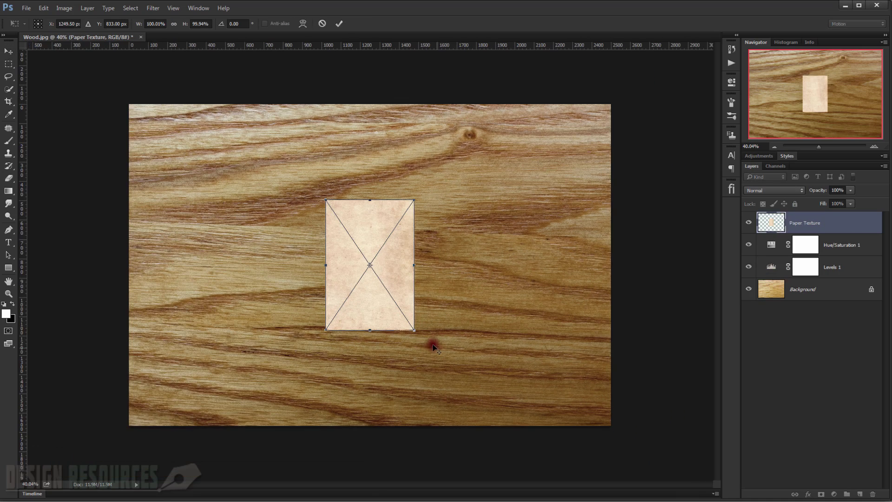
pyautogui.moveTo(415, 330); pyautogui.dragTo(515, 453)
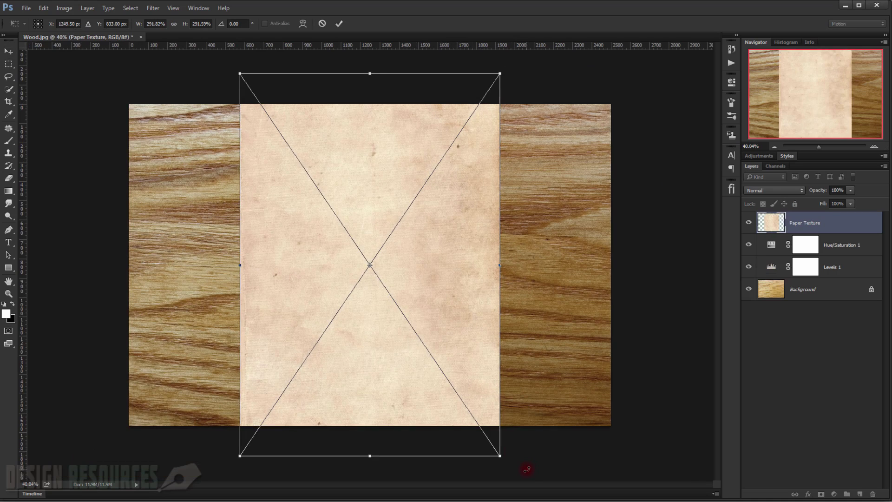
# Step: Rotate the paper about -16.7° and position it so its lower end runs past the canvas edge, committing the placement
pyautogui.moveTo(544, 426); pyautogui.dragTo(544, 412)
pyautogui.moveTo(486, 325); pyautogui.dragTo(495, 351)
pyautogui.moveTo(605, 398); pyautogui.dragTo(607, 427)
pyautogui.moveTo(524, 350); pyautogui.dragTo(519, 351)
pyautogui.hotkey('ctrl', 'z')
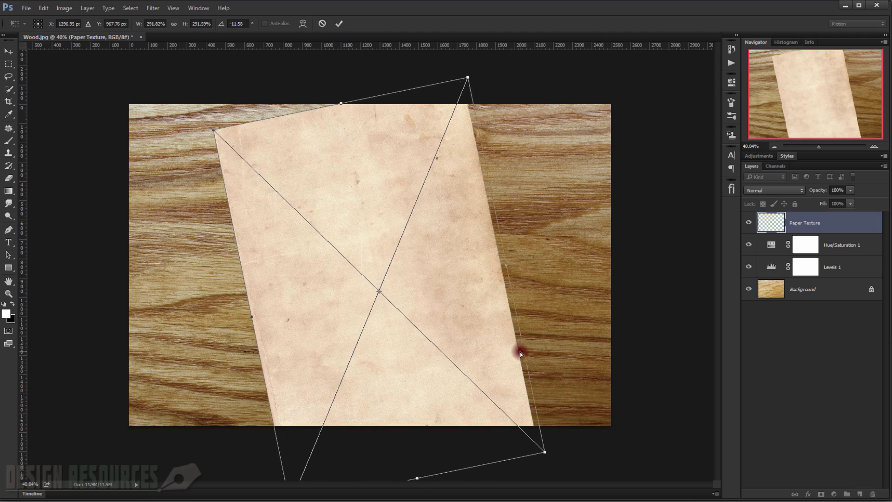
pyautogui.moveTo(571, 454); pyautogui.dragTo(570, 457)
pyautogui.moveTo(514, 391); pyautogui.dragTo(511, 389)
pyautogui.moveTo(587, 460); pyautogui.dragTo(590, 426)
pyautogui.moveTo(497, 350); pyautogui.dragTo(499, 354)
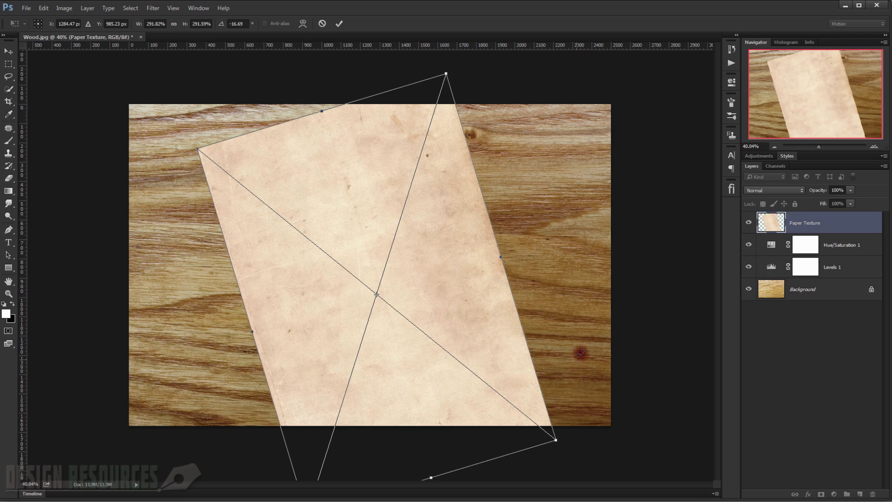
pyautogui.press('Return')
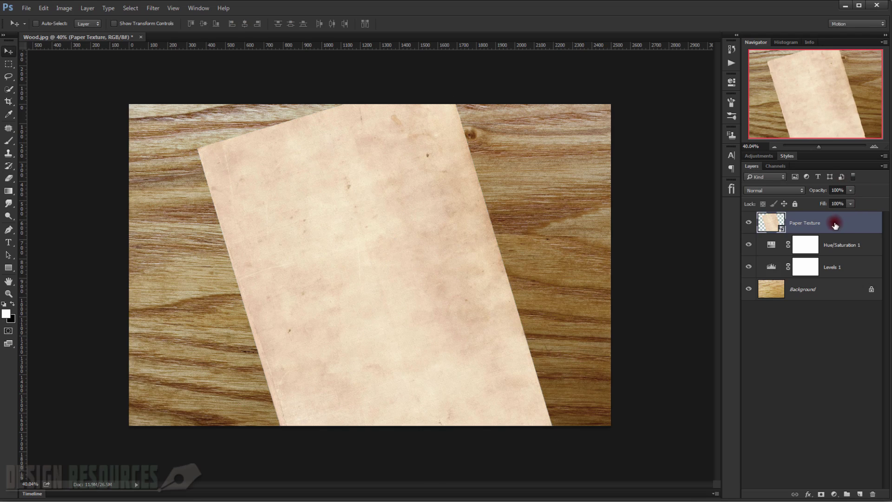
# Step: Rasterize the Paper Texture layer and desaturate it to grey
pyautogui.rightClick(835, 225)
pyautogui.click(798, 302)
pyautogui.hotkey('ctrl', 'shift', 'u')
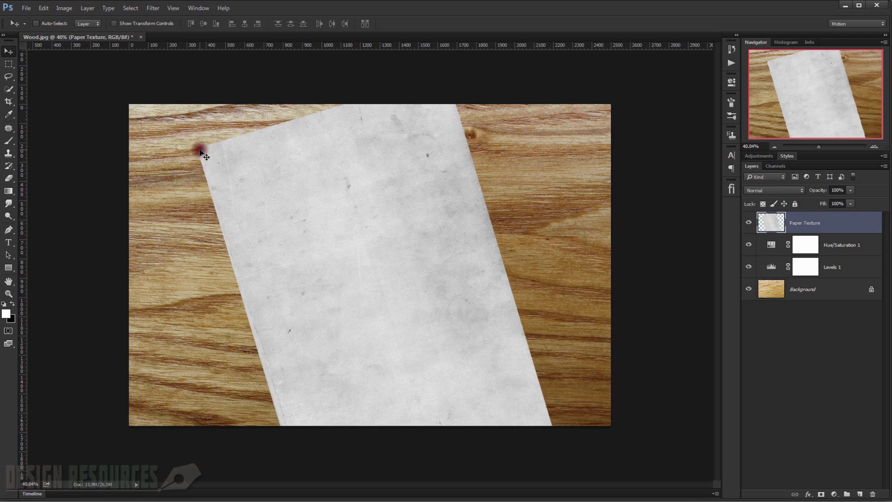
# Step: Give the paper layer a Drop Shadow without global light, at 60% opacity, 60° angle and 18 px distance
pyautogui.doubleClick(861, 223)
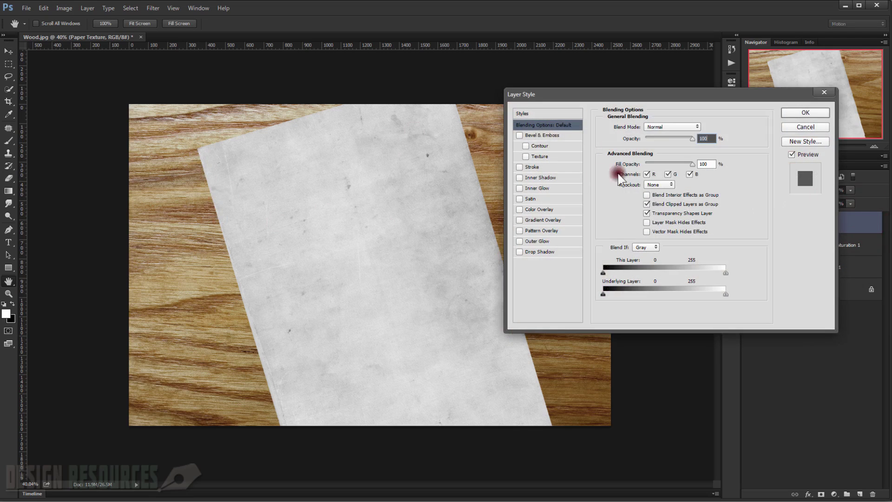
pyautogui.click(534, 252)
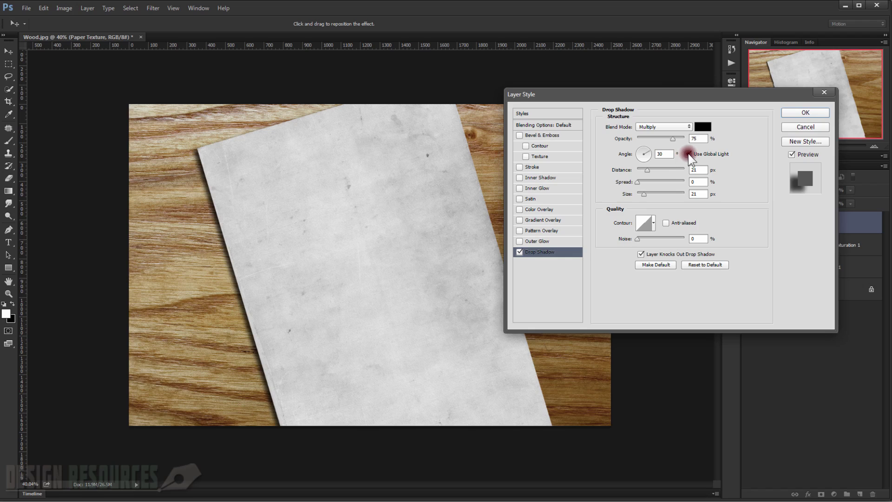
pyautogui.click(688, 154)
pyautogui.moveTo(672, 141); pyautogui.dragTo(666, 141)
pyautogui.moveTo(294, 199); pyautogui.dragTo(294, 186)
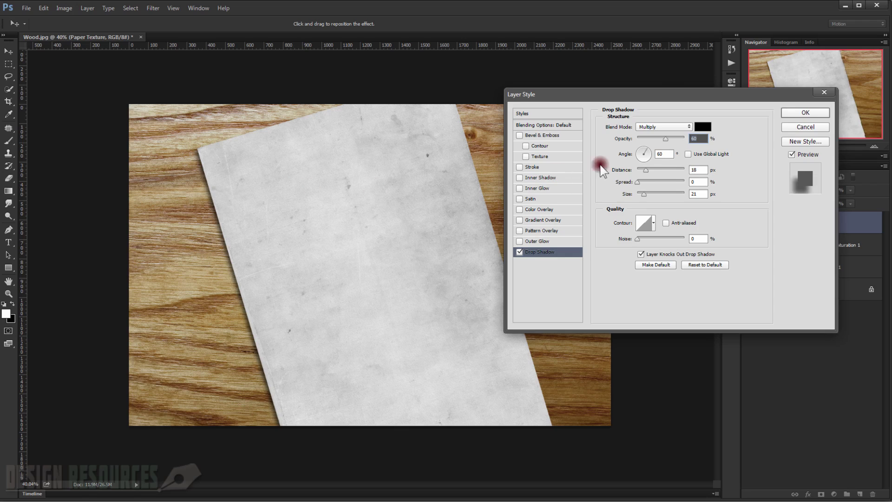
# Step: Refine the paper's drop shadow to 10 px size and about 52% opacity, nudge its offset on the canvas, and apply it
pyautogui.click(642, 194)
pyautogui.click(641, 194)
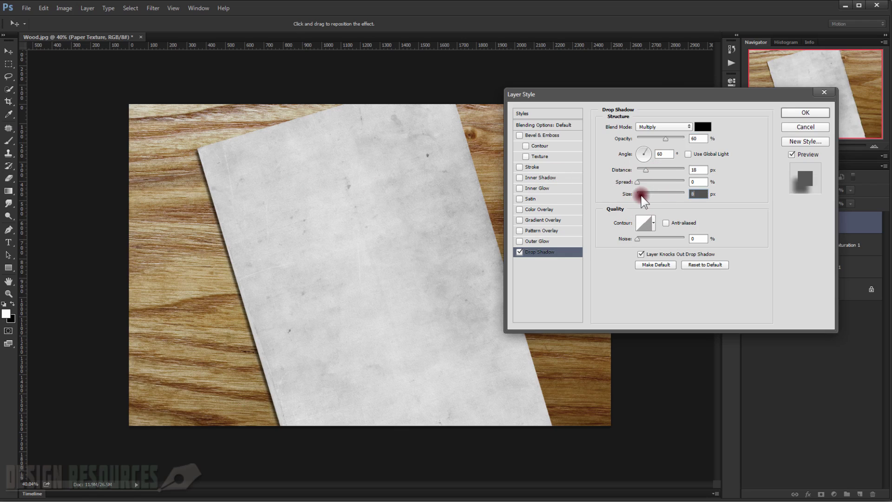
pyautogui.click(646, 171)
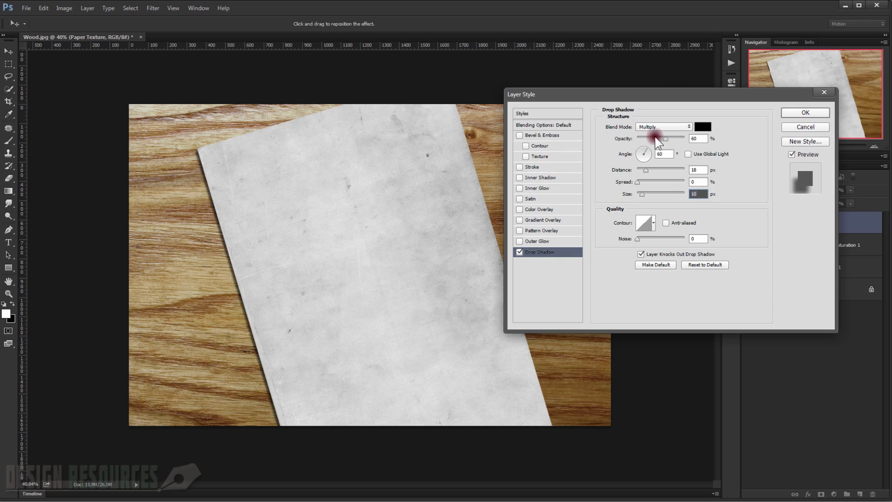
pyautogui.moveTo(665, 141); pyautogui.dragTo(663, 142)
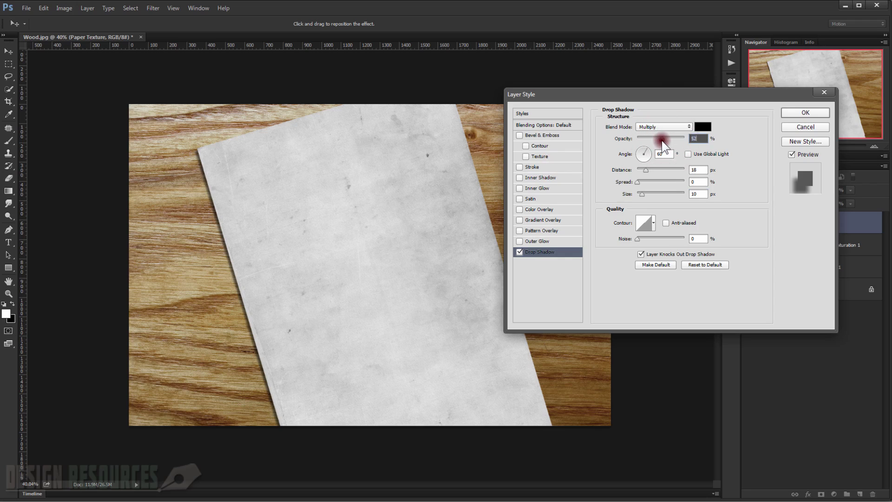
pyautogui.click(270, 192)
pyautogui.moveTo(273, 191); pyautogui.dragTo(271, 192)
pyautogui.click(806, 113)
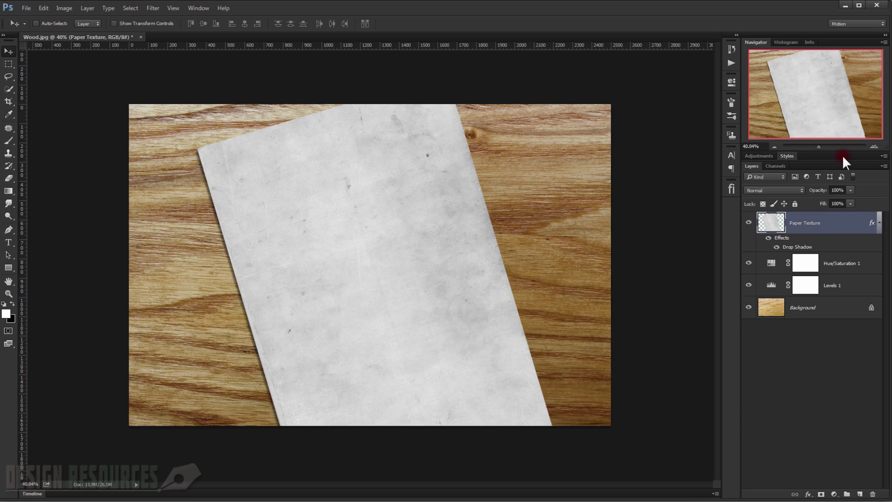
# Step: Fit the image to the view and unlock the wood Background so it becomes a regular layer
pyautogui.hotkey('ctrl', '0')
pyautogui.doubleClick(875, 307)
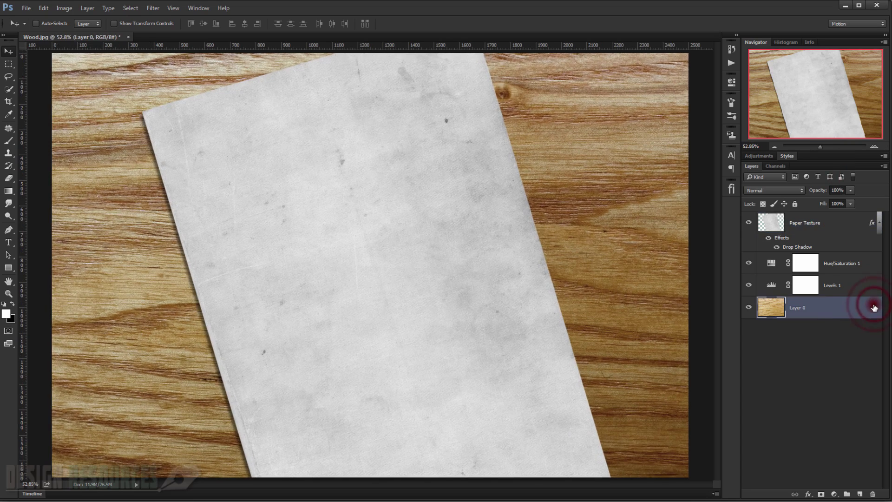
pyautogui.click(826, 93)
pyautogui.press('Escape')
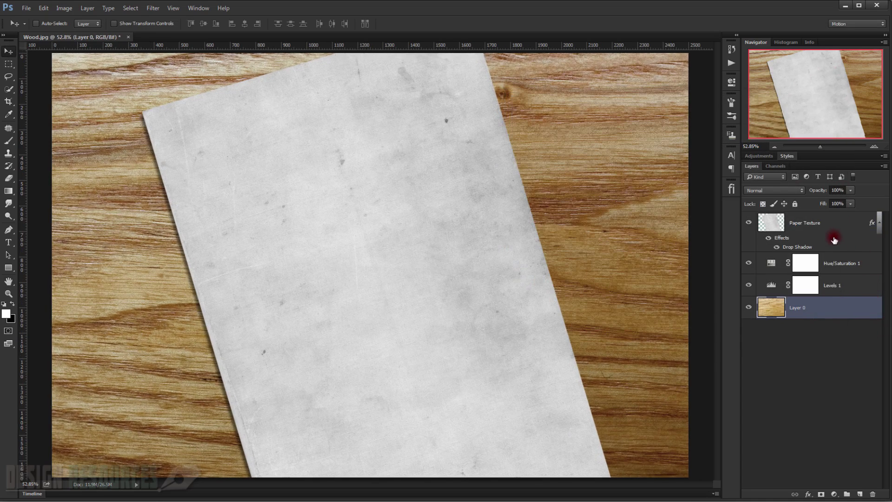
# Step: Group all the wood, adjustment and paper layers and name the group BG
pyautogui.keyDown('shift'); pyautogui.click(830, 232); pyautogui.keyUp('shift')
pyautogui.hotkey('ctrl', 'g')
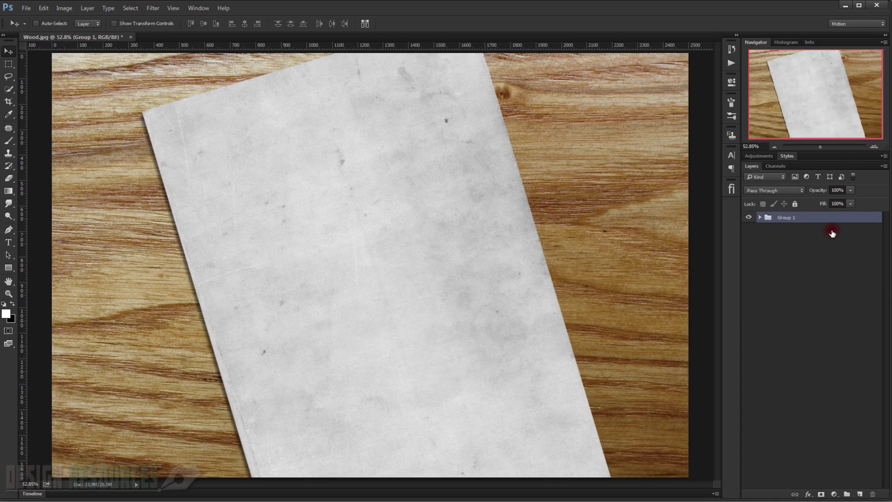
pyautogui.doubleClick(795, 219)
pyautogui.write('BG')
pyautogui.press('Return')
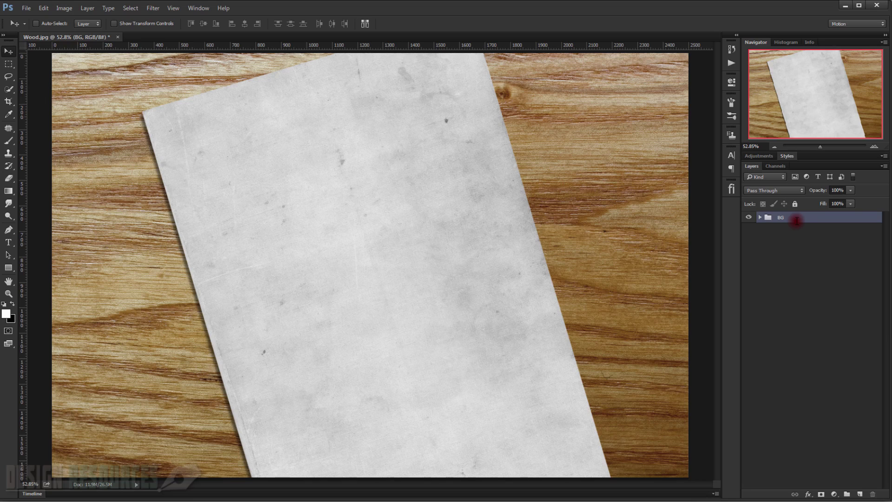
# Step: Open the stock photo of the woman from the Half Draw folder, copy it whole and paste it into Wood.jpg
pyautogui.click(141, 501)
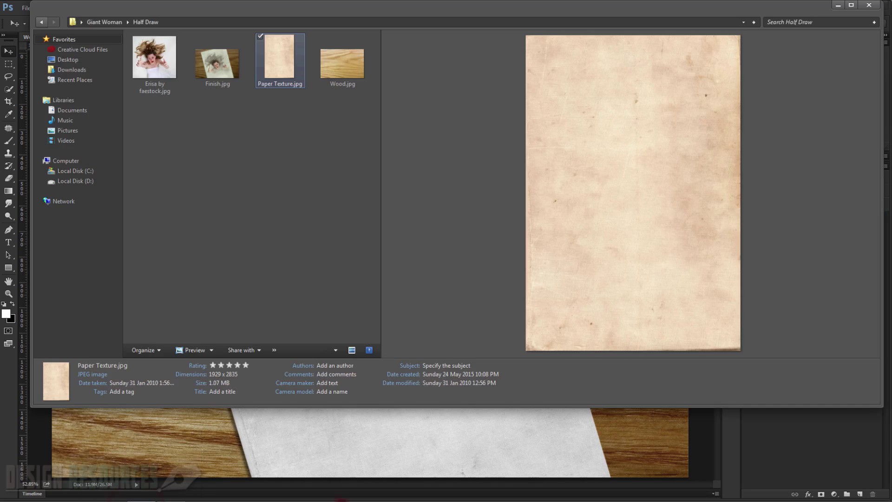
pyautogui.moveTo(146, 49); pyautogui.dragTo(20, 338)
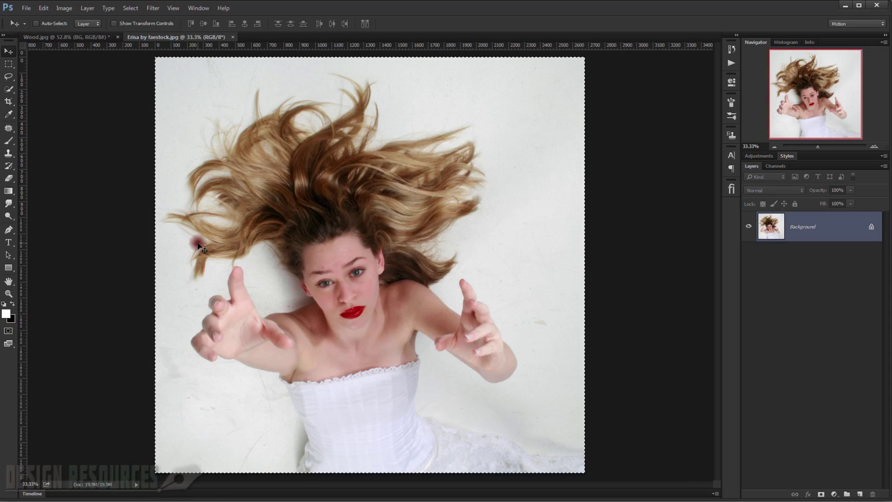
pyautogui.click(93, 35)
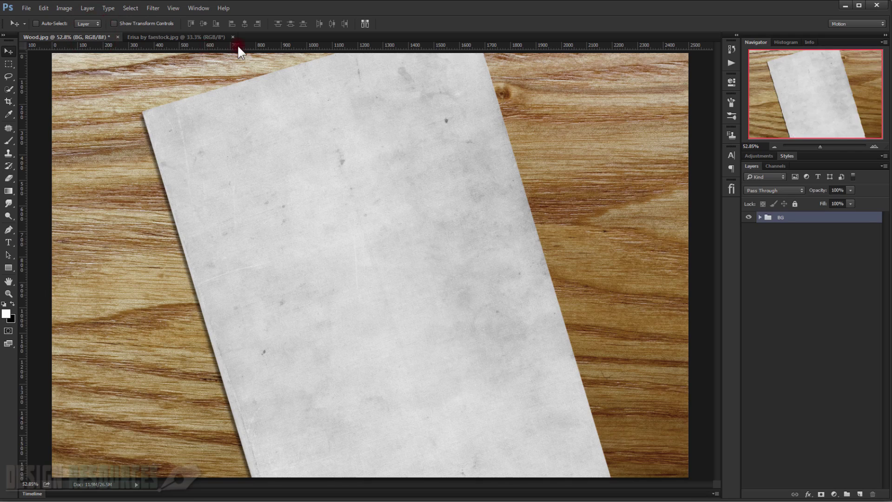
pyautogui.hotkey('ctrl', 'v')
# Step: Free-transform the pasted woman photo to about 52% size, rotate it about -14.45° and move it over the paper sheet
pyautogui.scroll(-1, 239, 168)
pyautogui.moveTo(239, 171); pyautogui.dragTo(240, 171)
pyautogui.hotkey('ctrl', 't')
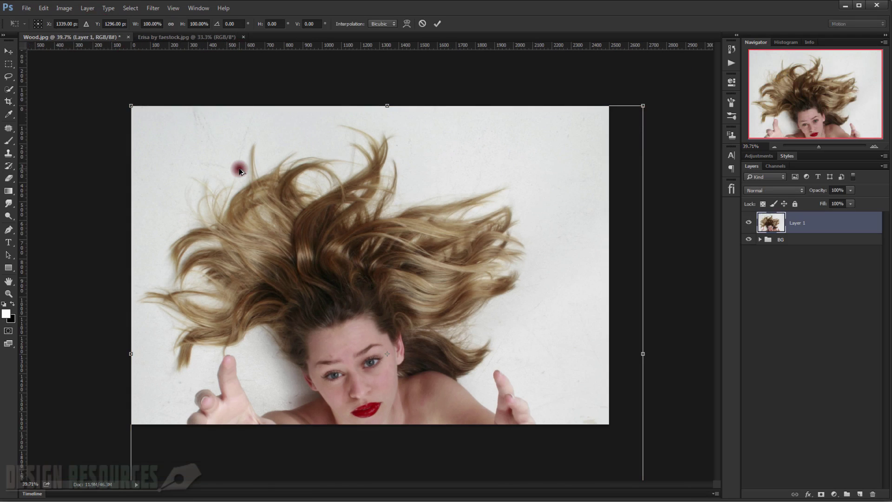
pyautogui.hotkey('ctrl', '-')
pyautogui.moveTo(563, 154); pyautogui.dragTo(480, 182)
pyautogui.moveTo(428, 286); pyautogui.dragTo(425, 247)
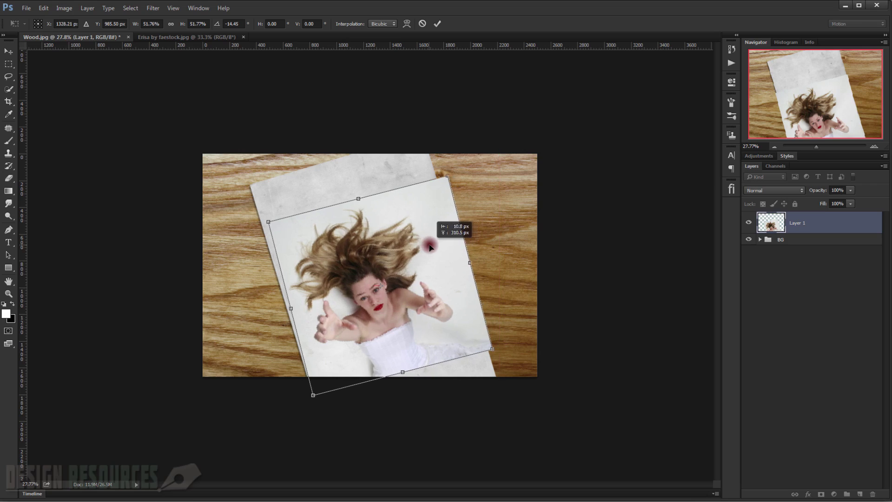
# Step: Lower the woman layer's opacity to 64% and align the photo with the paper, rotating it to about -17.45°
pyautogui.moveTo(820, 192); pyautogui.dragTo(803, 191)
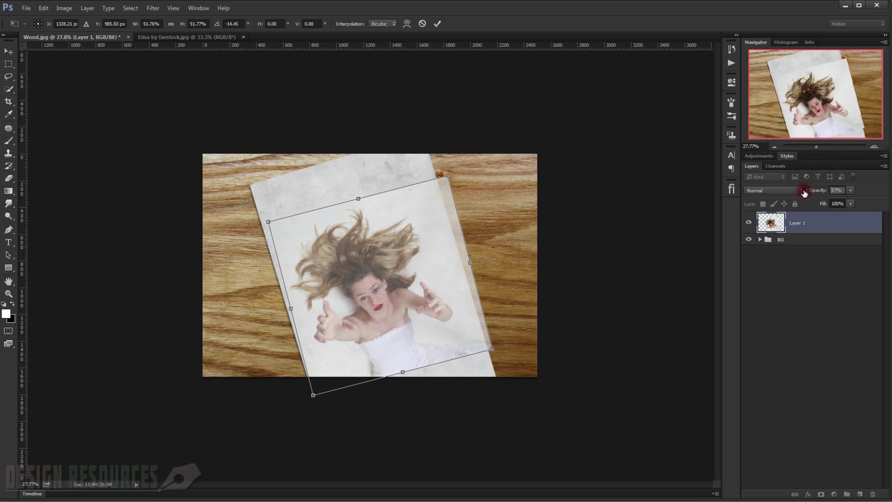
pyautogui.moveTo(442, 276); pyautogui.dragTo(436, 265)
pyautogui.moveTo(520, 314)
pyautogui.mouseDown()
pyautogui.moveTo(522, 299)
pyautogui.moveTo(517, 309)
pyautogui.mouseUp()
pyautogui.moveTo(430, 309)
pyautogui.mouseDown()
pyautogui.moveTo(423, 299)
pyautogui.moveTo(429, 299)
pyautogui.mouseUp()
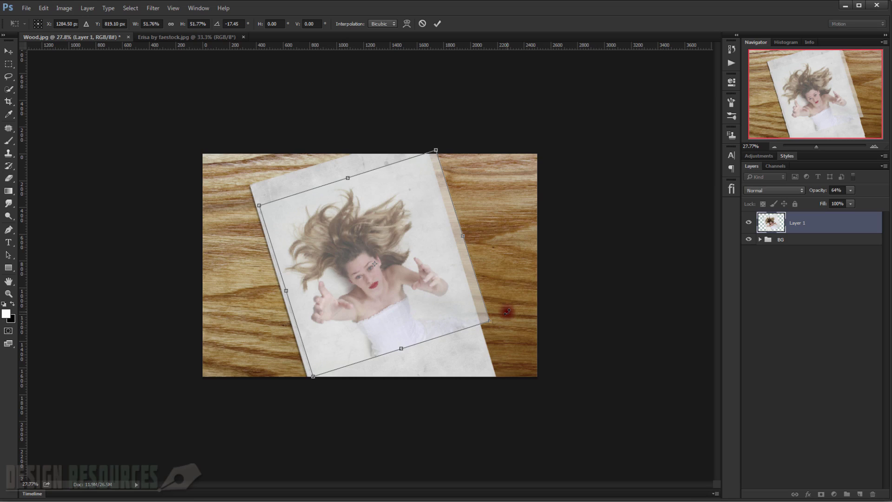
# Step: Nudge the woman photo slightly left, fine-tune its rotation to about -16.59° and apply the transform
pyautogui.press('Left')
pyautogui.press('Left')
pyautogui.press('Left')
pyautogui.press('Left')
pyautogui.press('Left')
pyautogui.press('Left')
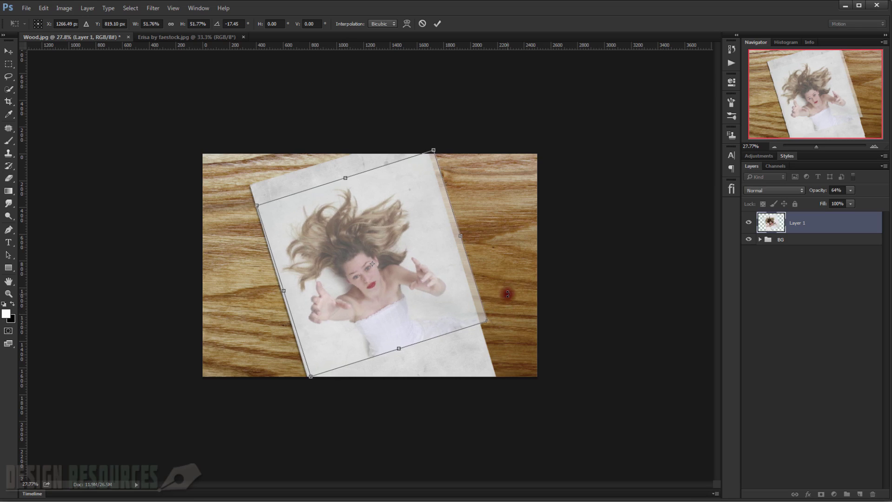
pyautogui.moveTo(538, 296); pyautogui.dragTo(551, 293)
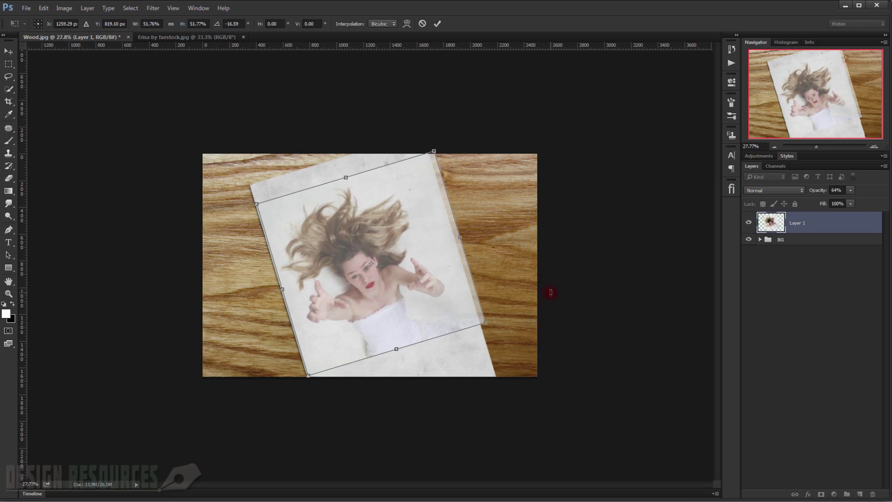
pyautogui.doubleClick(460, 217)
# Step: Close the source photo document and set the woman layer's opacity back to 100%
pyautogui.click(243, 37)
pyautogui.click(817, 191)
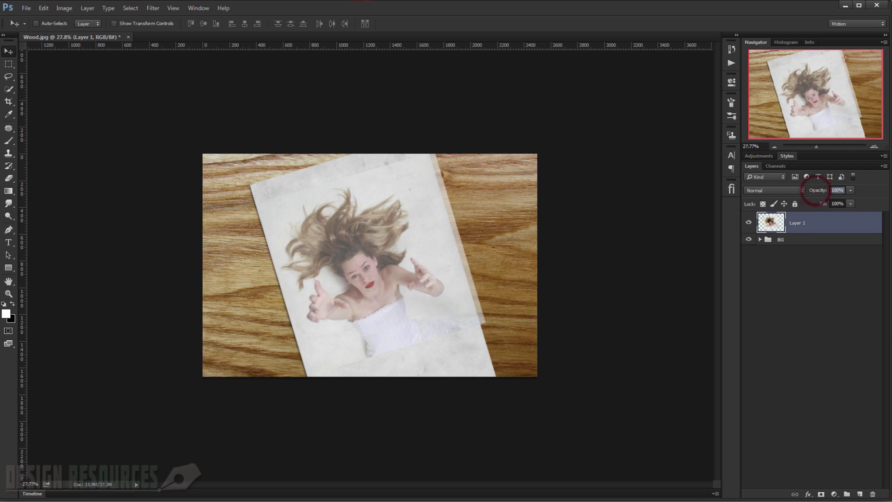
pyautogui.write('100')
pyautogui.press('Return')
pyautogui.scroll(5, 320, 308)
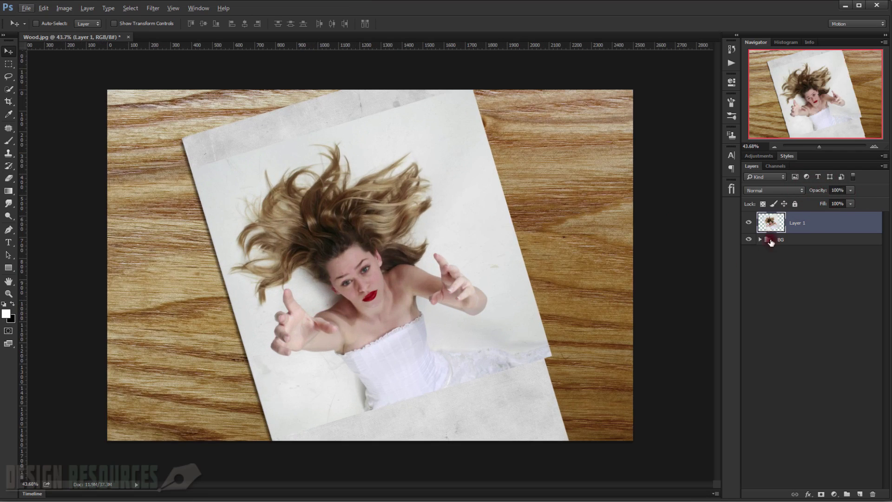
# Step: Delete the part of the woman layer outside the paper, using the inverted outline of the Paper Texture layer, and deselect
pyautogui.click(760, 239)
pyautogui.click(880, 257)
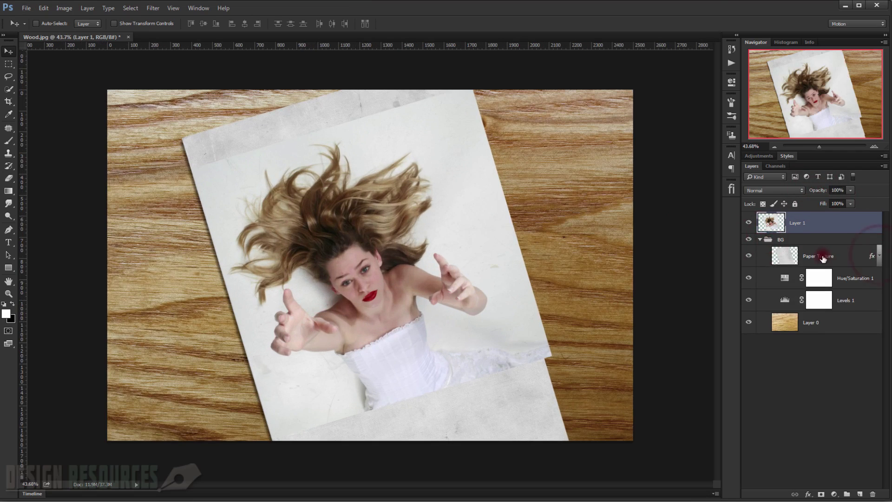
pyautogui.keyDown('ctrl'); pyautogui.click(784, 228); pyautogui.keyUp('ctrl')
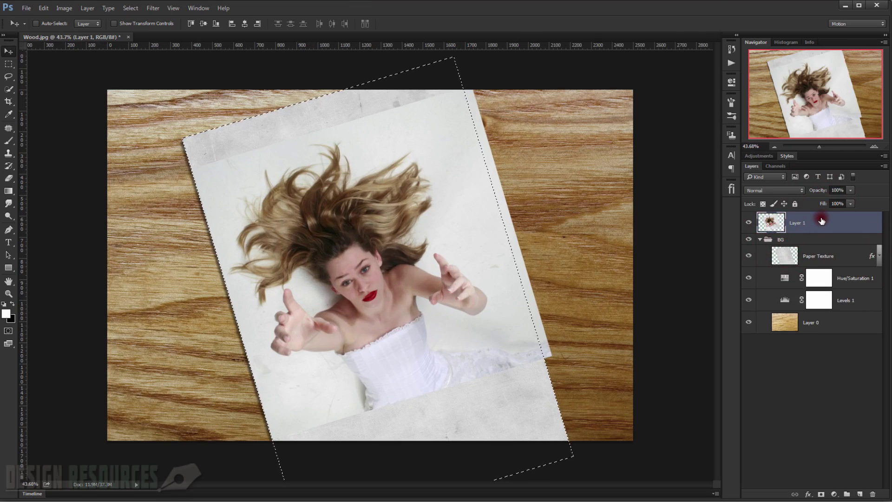
pyautogui.hotkey('ctrl', 'shift', 'i')
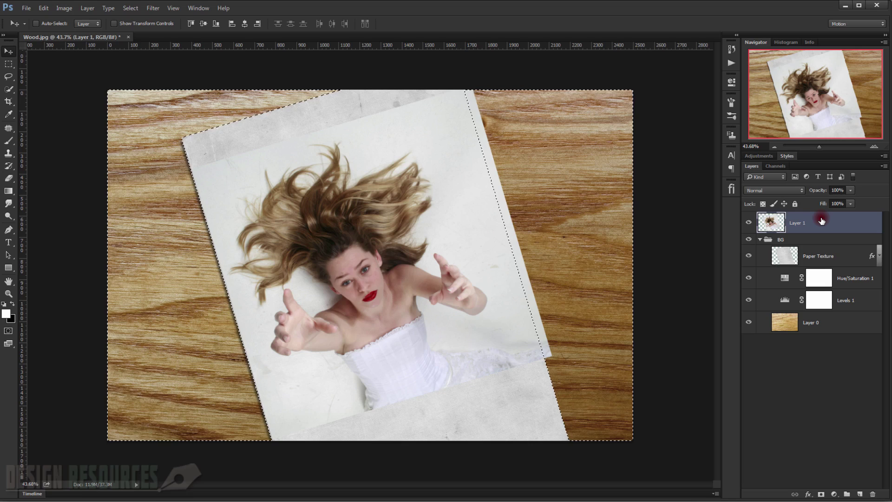
pyautogui.press('Delete')
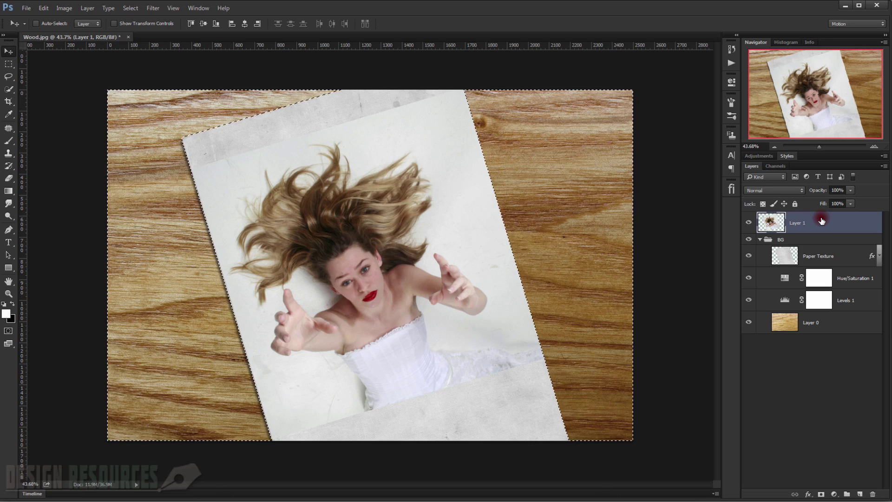
pyautogui.hotkey('ctrl', 'd')
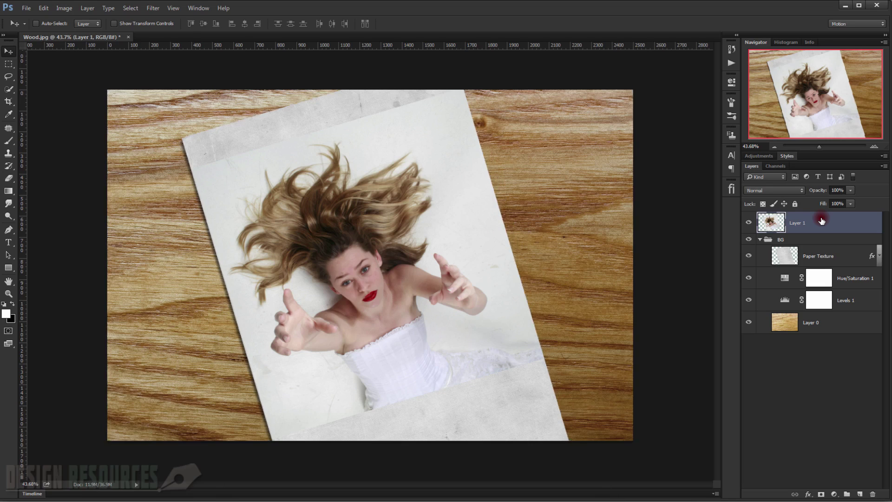
pyautogui.click(760, 239)
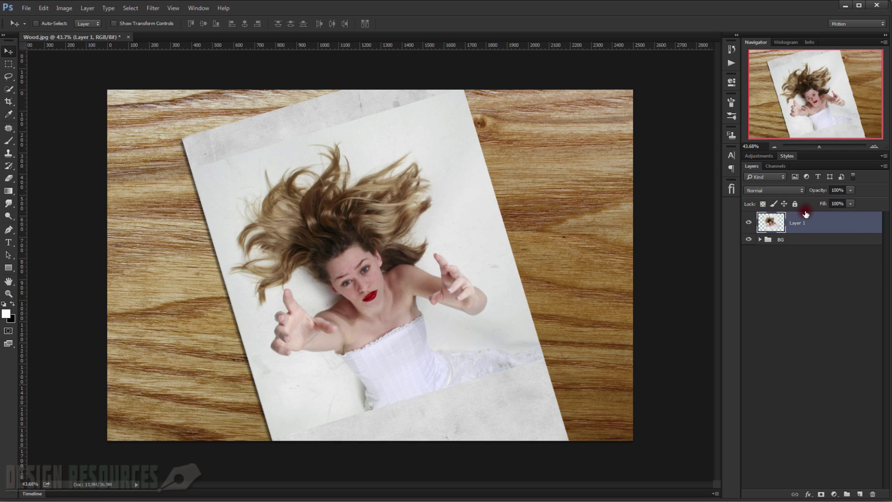
# Step: Duplicate the woman layer twice and rename the lowest of the three layers Origianl
pyautogui.hotkey('ctrl', 'j')
pyautogui.hotkey('ctrl', 'j')
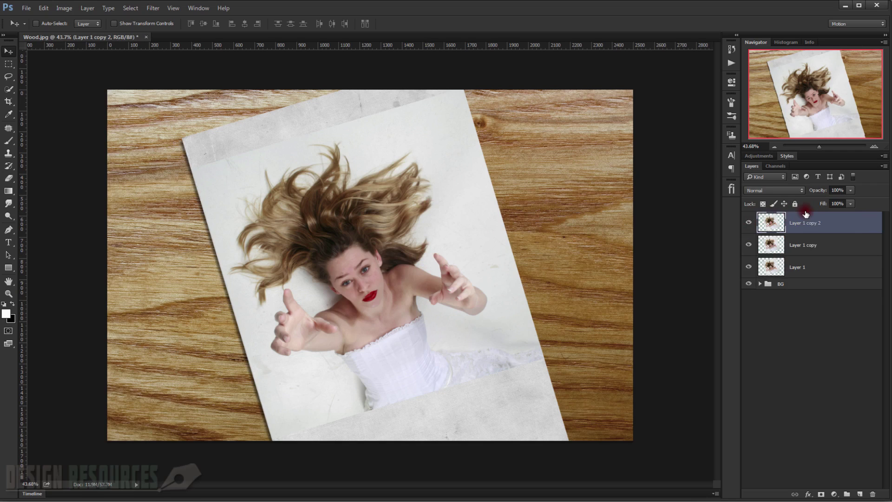
pyautogui.click(799, 266)
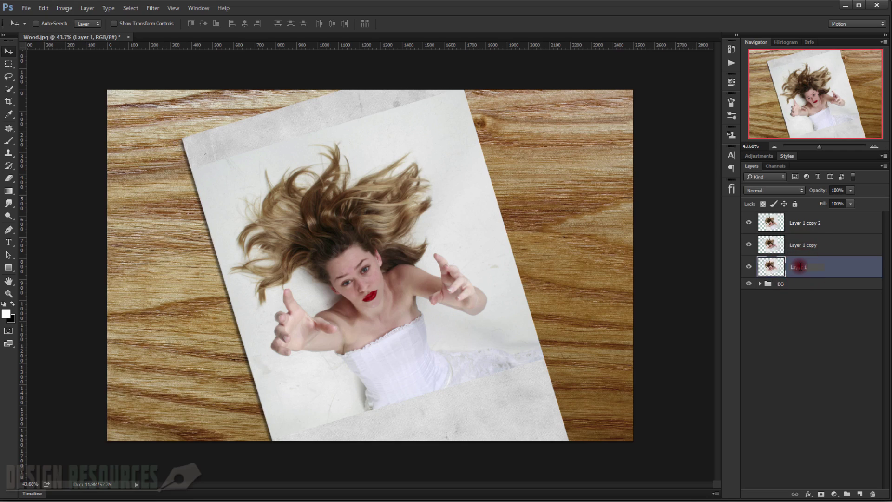
pyautogui.write('Origianl')
pyautogui.press('Return')
# Step: Move the Origianl layer to the top of the layer stack and hide it
pyautogui.moveTo(799, 266); pyautogui.dragTo(749, 226)
pyautogui.click(749, 225)
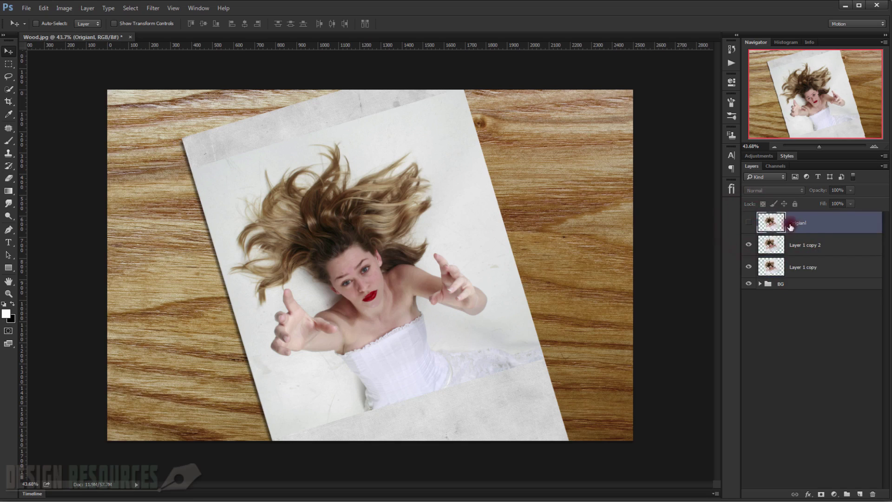
# Step: Desaturate both Layer 1 copy 2 and Layer 1 copy to black and white
pyautogui.click(817, 248)
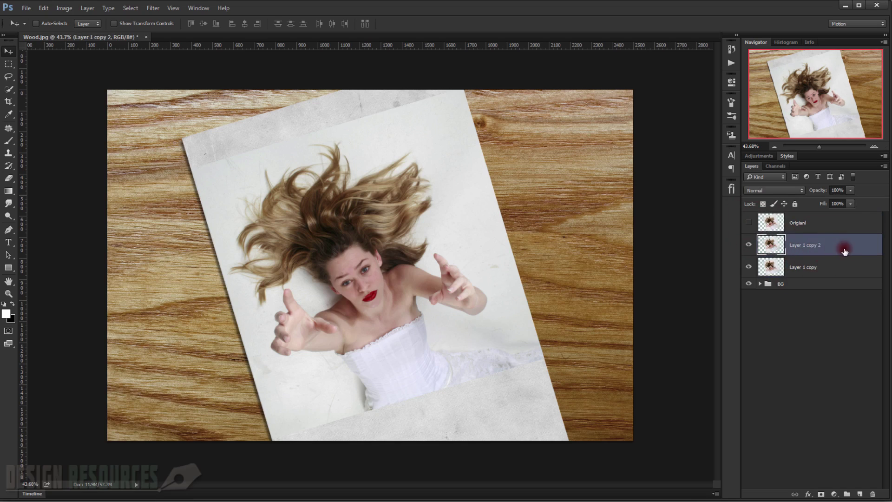
pyautogui.click(801, 251)
pyautogui.click(488, 237)
pyautogui.click(841, 279)
pyautogui.hotkey('ctrl', 'shift', 'u')
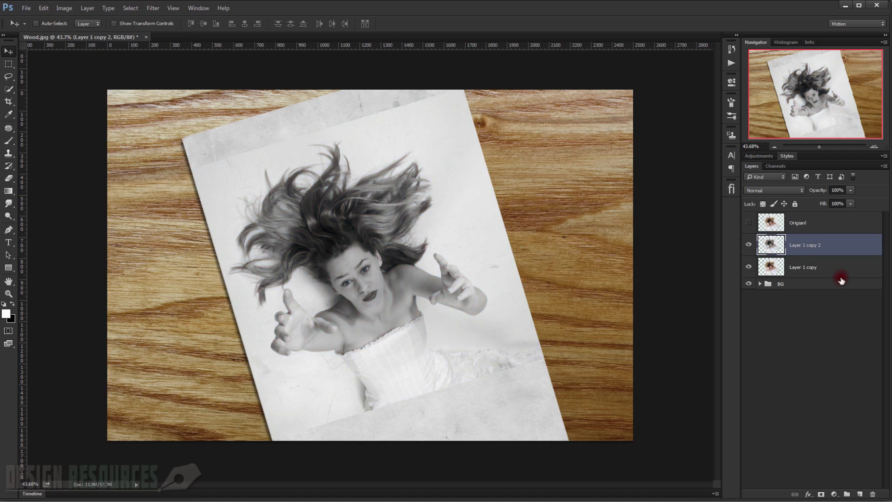
pyautogui.click(824, 272)
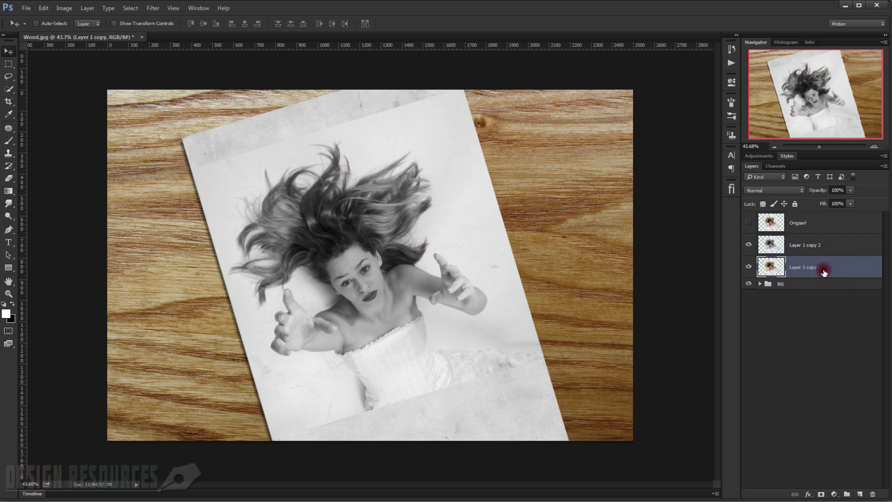
# Step: Set Layer 1 copy 2 to the Color Dodge blend mode and invert its colors
pyautogui.click(807, 244)
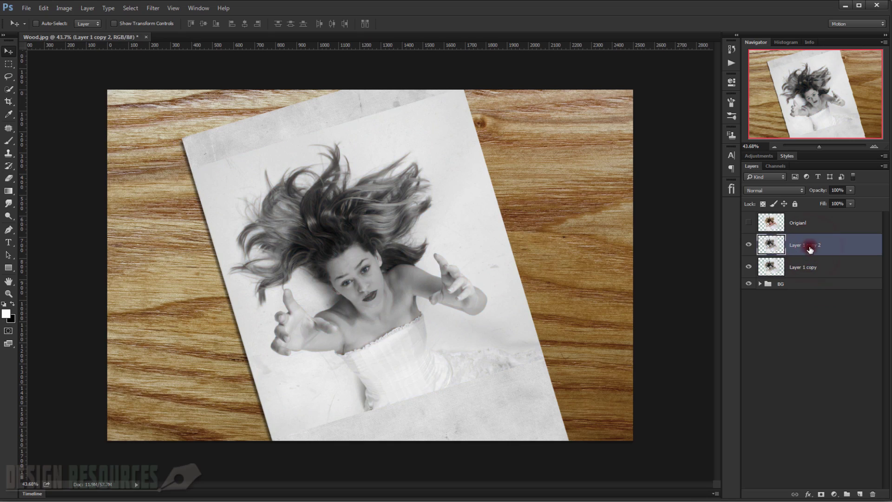
pyautogui.click(778, 191)
pyautogui.click(762, 188)
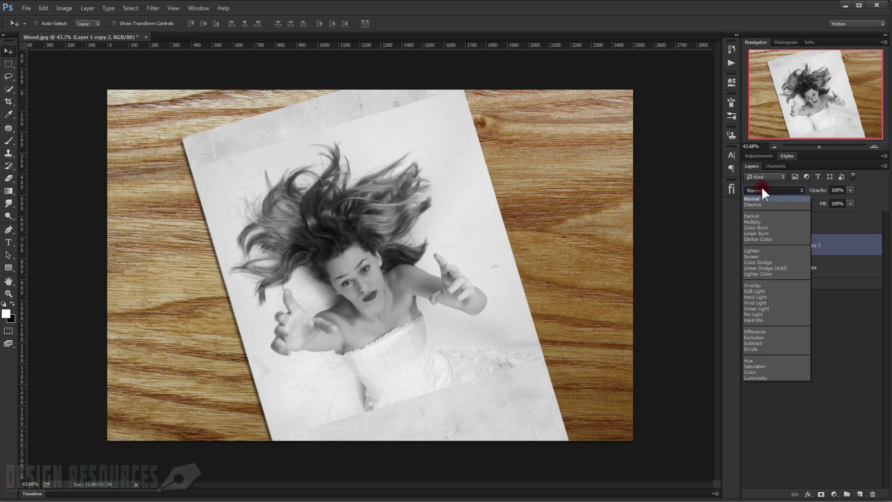
pyautogui.click(765, 261)
pyautogui.click(813, 231)
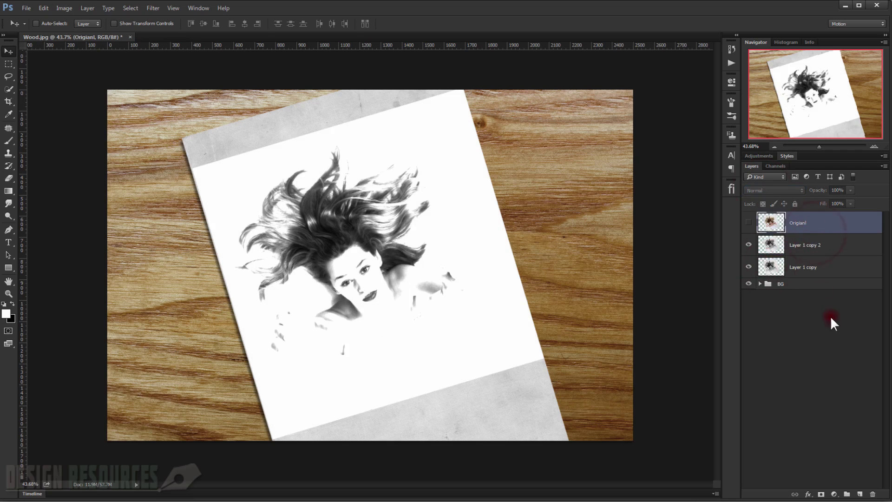
pyautogui.click(821, 246)
pyautogui.hotkey('ctrl', 'i')
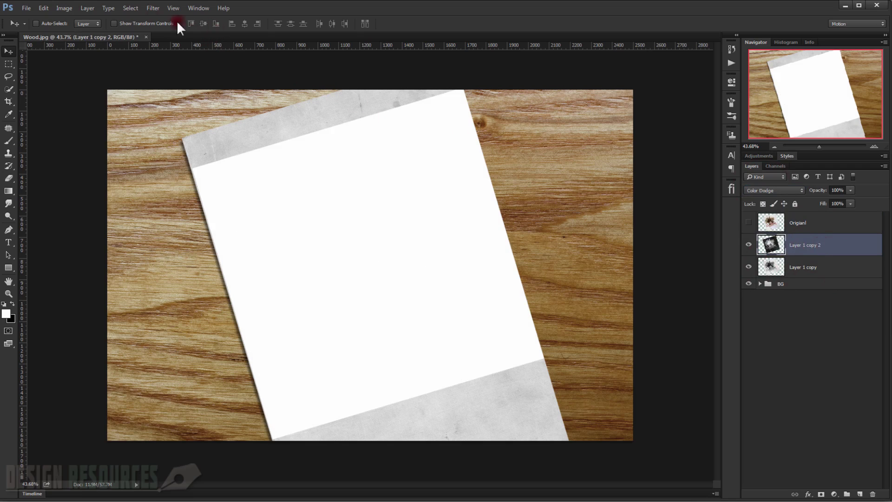
# Step: Apply a Gaussian Blur with a radius of 8.0 pixels to Layer 1 copy 2
pyautogui.click(152, 7)
pyautogui.moveTo(177, 104)
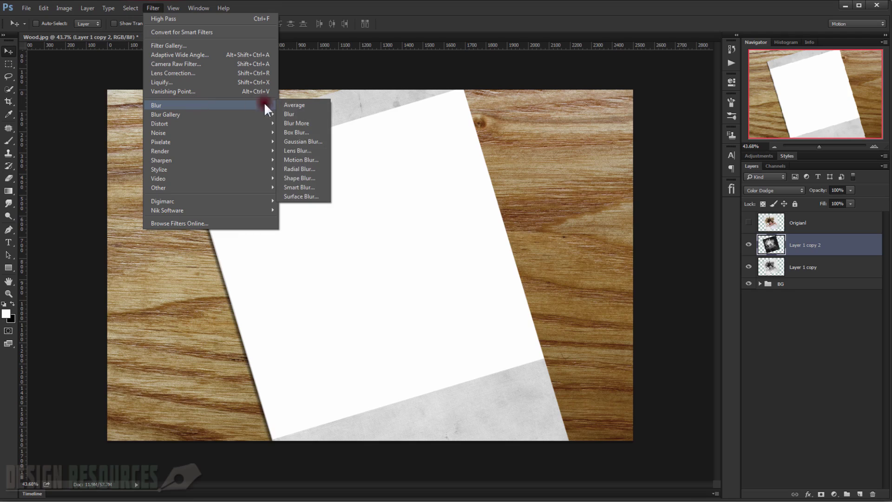
pyautogui.click(306, 140)
pyautogui.click(660, 268)
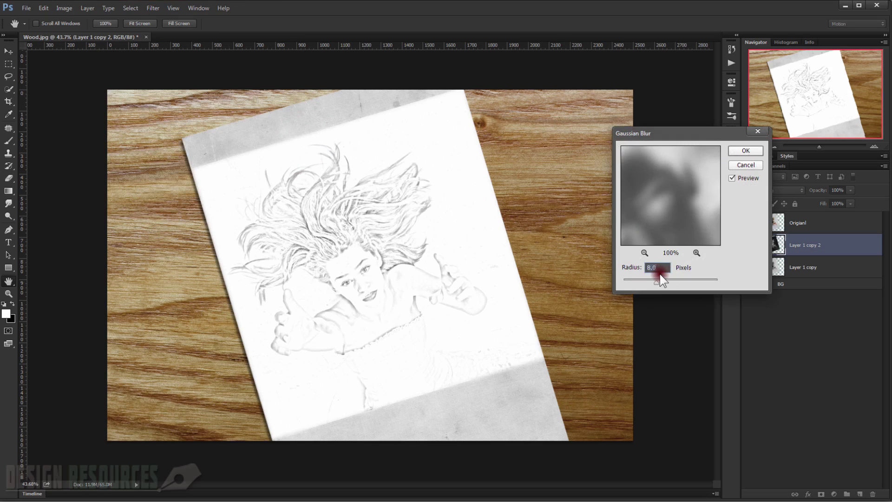
pyautogui.click(638, 272)
pyautogui.click(744, 151)
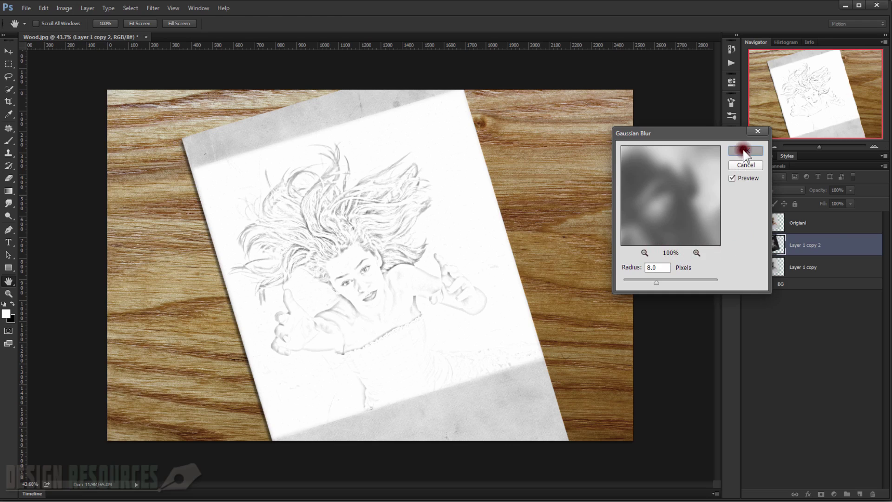
# Step: Compare the image with and without the blurred Layer 1 copy 2 and examine the pencil-sketch effect up close
pyautogui.click(829, 246)
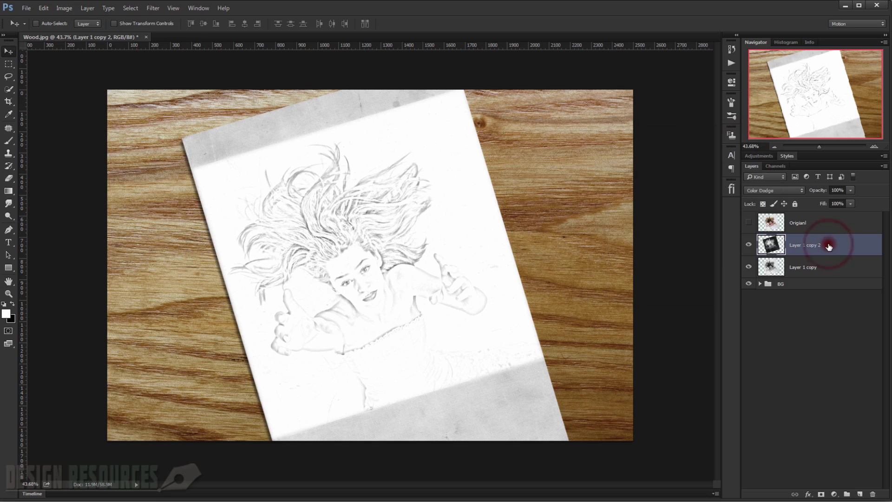
pyautogui.click(794, 260)
pyautogui.click(750, 244)
pyautogui.click(748, 244)
pyautogui.click(771, 245)
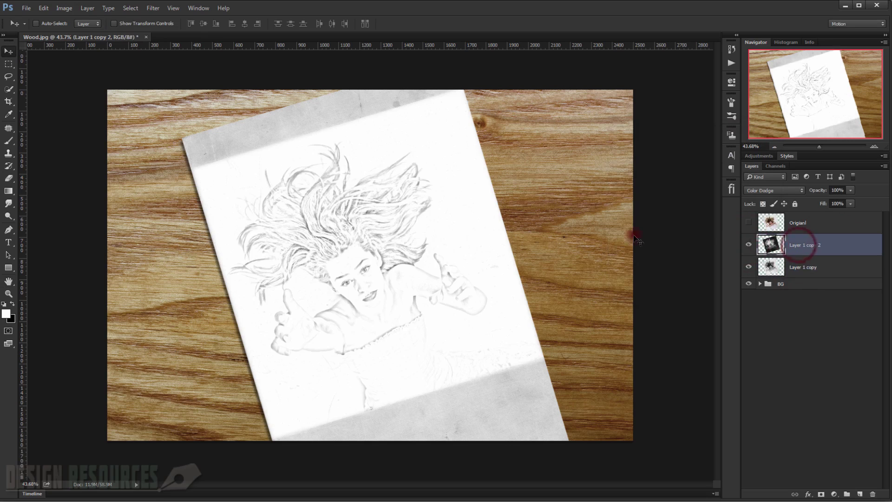
pyautogui.scroll(1, 362, 273)
pyautogui.scroll(1, 358, 265)
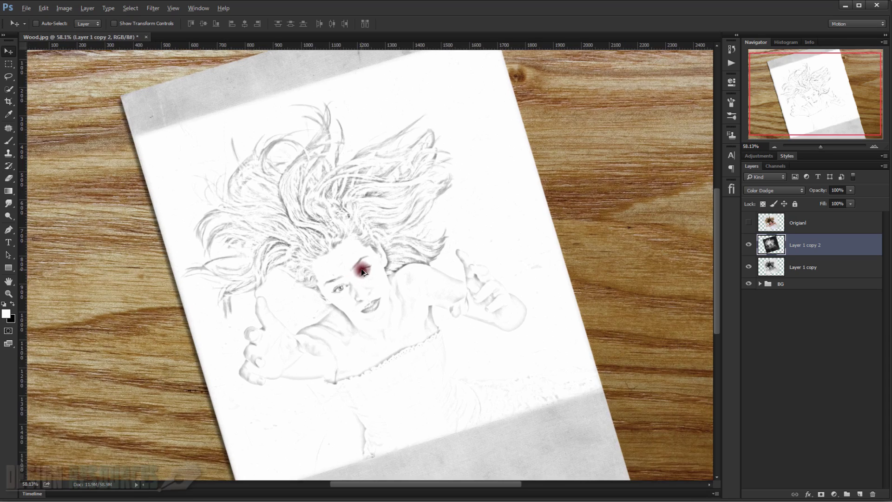
pyautogui.scroll(-1, 350, 222)
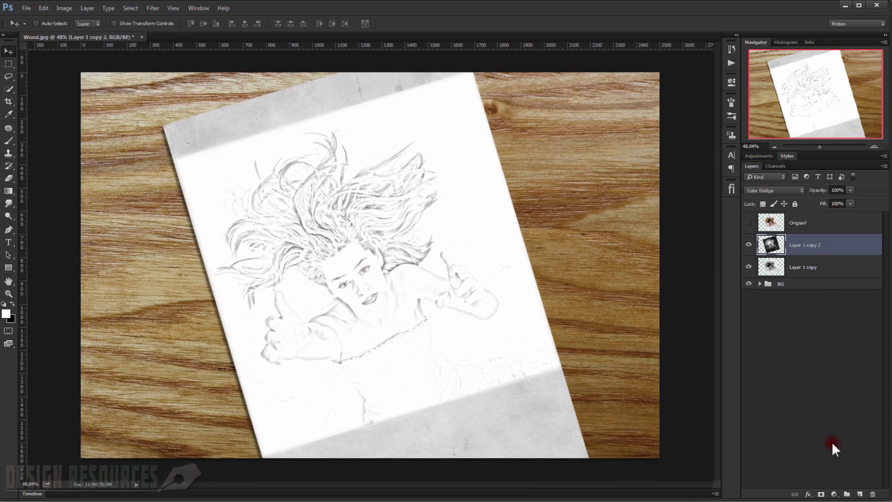
# Step: Add a Levels adjustment layer above Layer 1 copy 2 and raise its shadow input level to 27
pyautogui.click(833, 494)
pyautogui.click(854, 355)
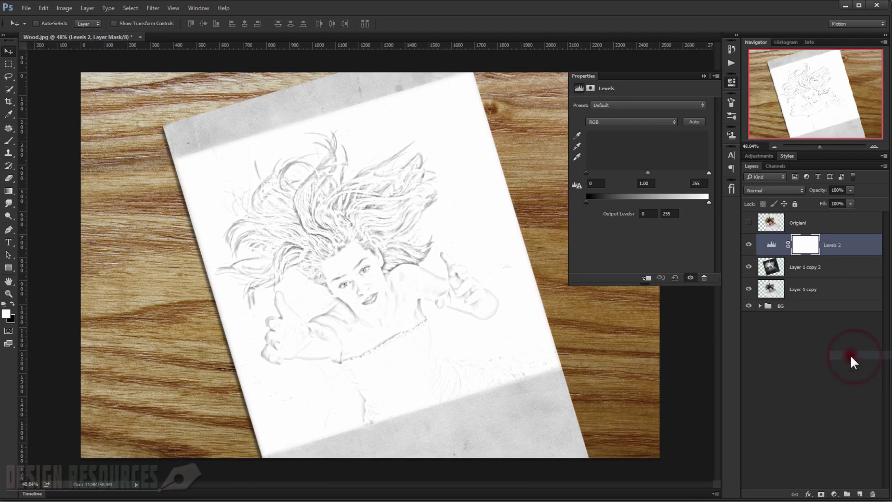
pyautogui.moveTo(586, 172); pyautogui.dragTo(598, 170)
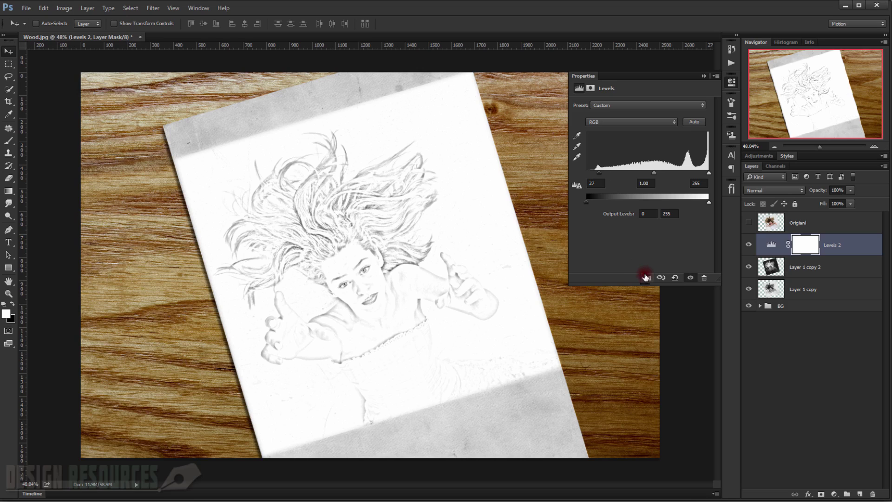
# Step: Clip the Levels 2 adjustment to Layer 1 copy 2 and raise its shadow input level to about 48
pyautogui.click(645, 277)
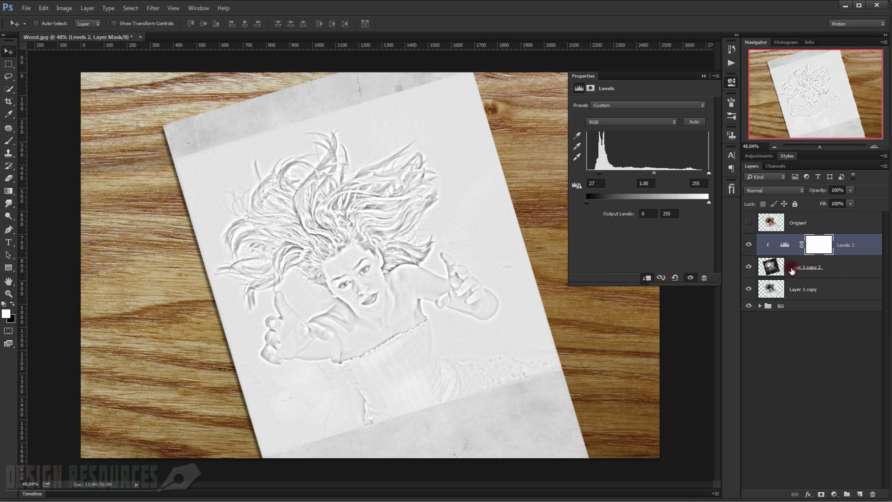
pyautogui.moveTo(598, 172); pyautogui.dragTo(609, 170)
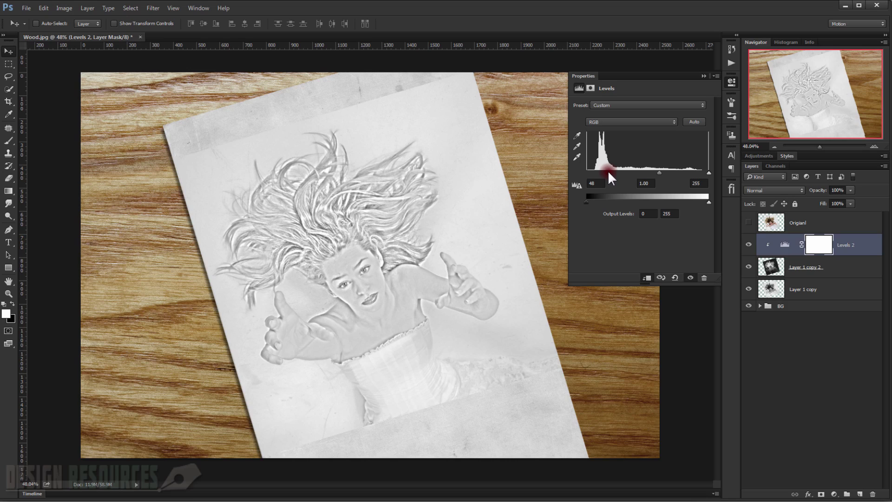
pyautogui.moveTo(606, 171); pyautogui.dragTo(657, 173)
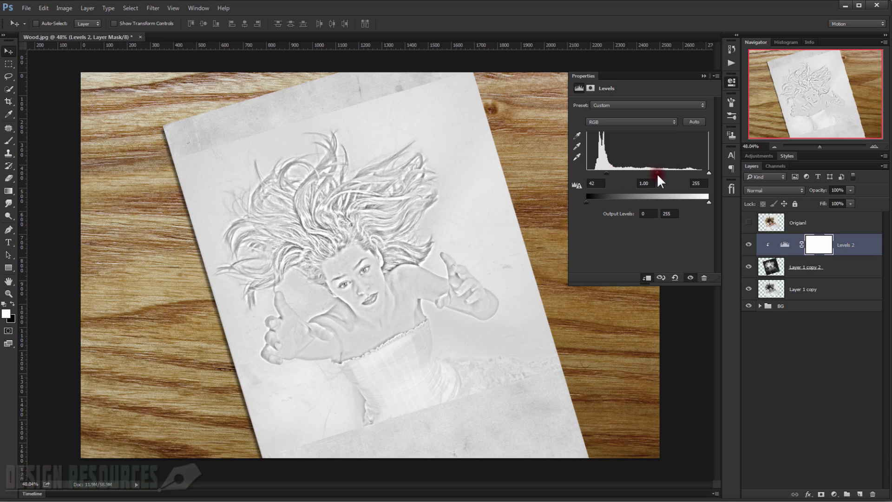
pyautogui.click(703, 76)
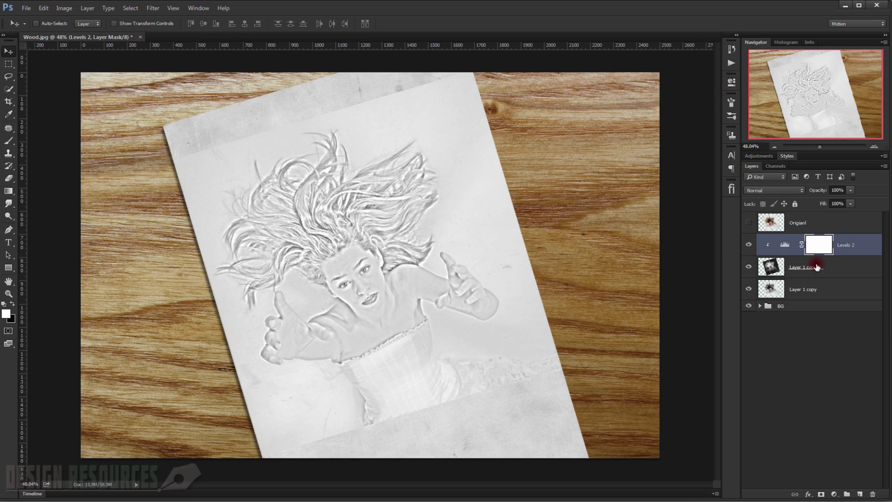
# Step: Duplicate Layer 1 copy and place the duplicate above the Levels 2 adjustment layer
pyautogui.click(809, 290)
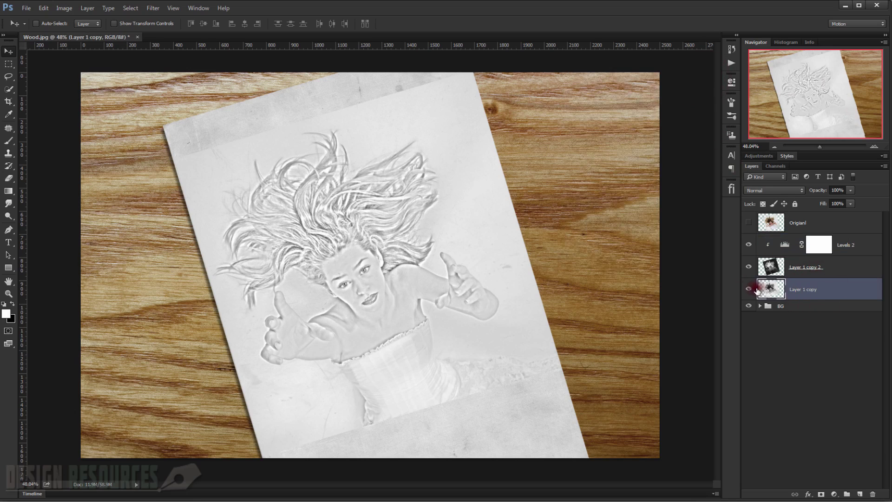
pyautogui.click(822, 289)
pyautogui.moveTo(821, 291); pyautogui.dragTo(798, 238)
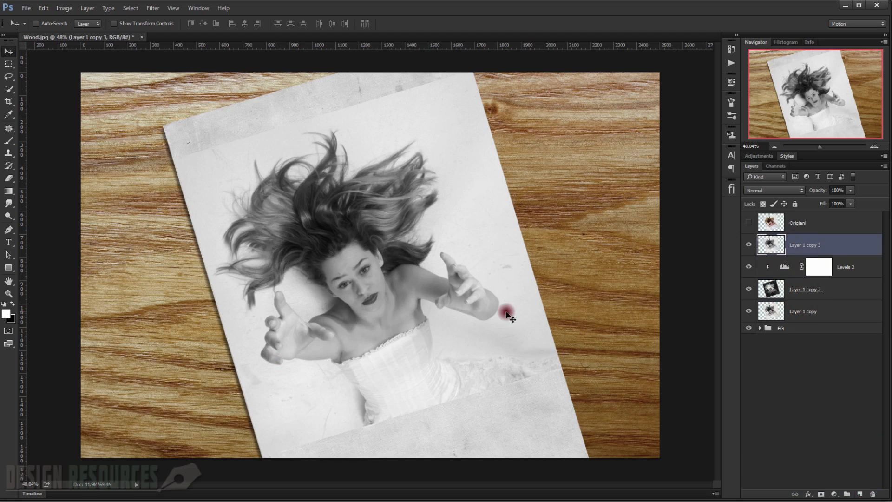
pyautogui.scroll(3, 367, 297)
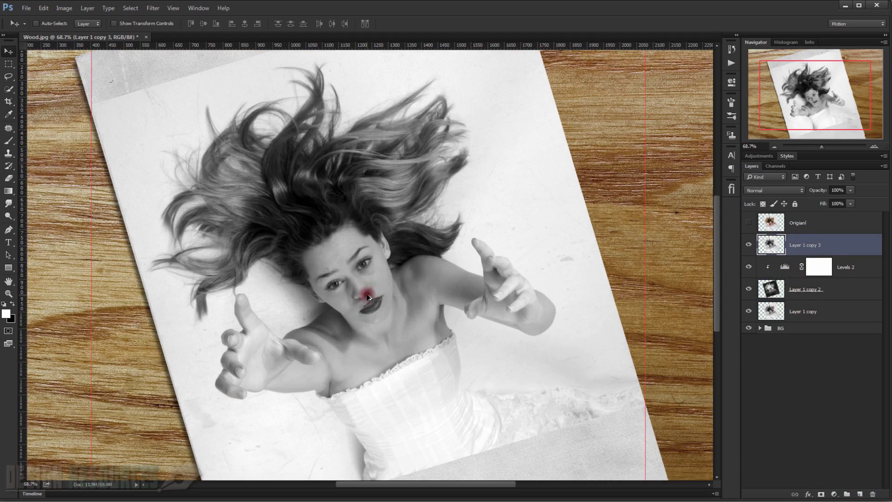
pyautogui.scroll(-2, 367, 297)
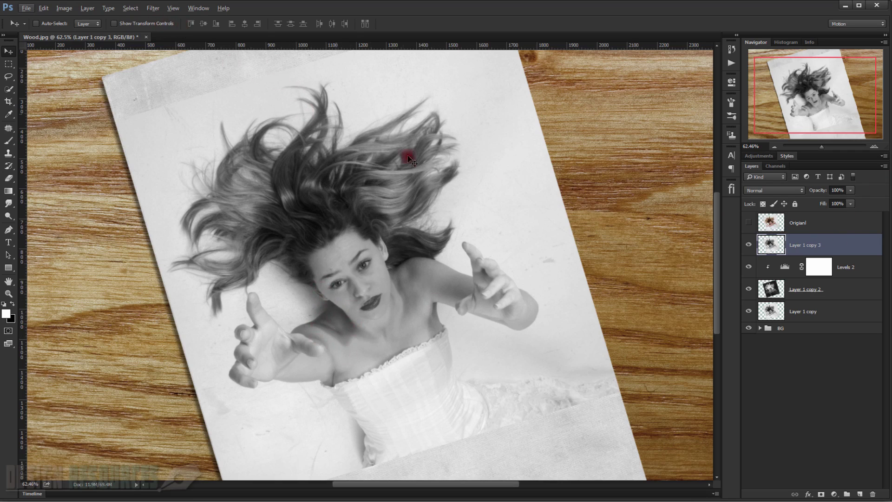
# Step: Apply the Charcoal sketch filter to Layer 1 copy 3 with Charcoal Thickness 2, Detail 5 and Light/Dark Balance 75
pyautogui.click(154, 8)
pyautogui.click(185, 46)
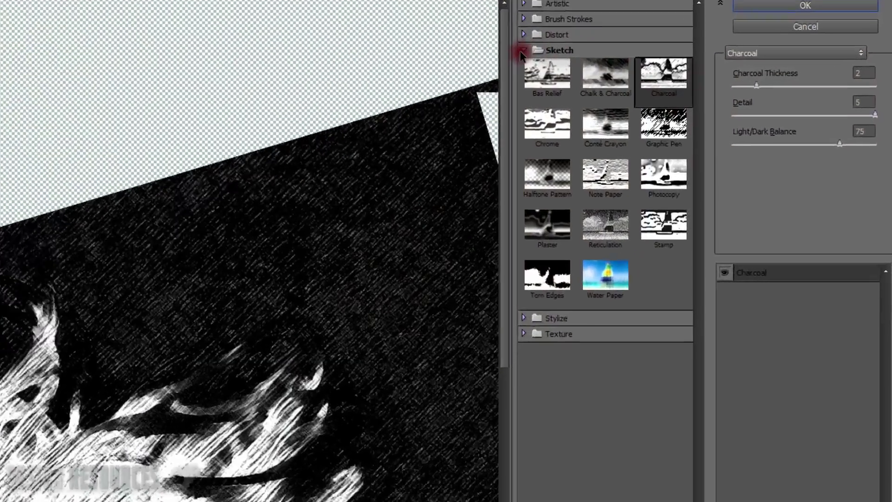
pyautogui.click(523, 50)
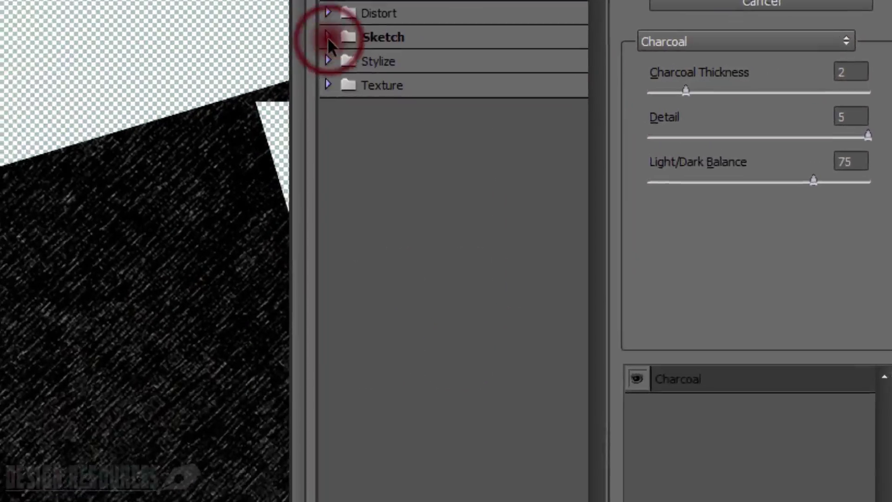
pyautogui.click(524, 50)
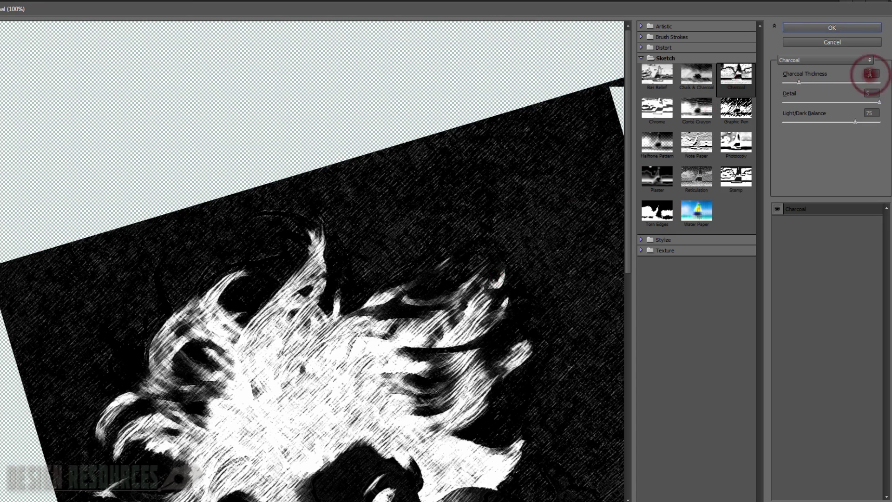
pyautogui.moveTo(510, 298); pyautogui.dragTo(438, 173)
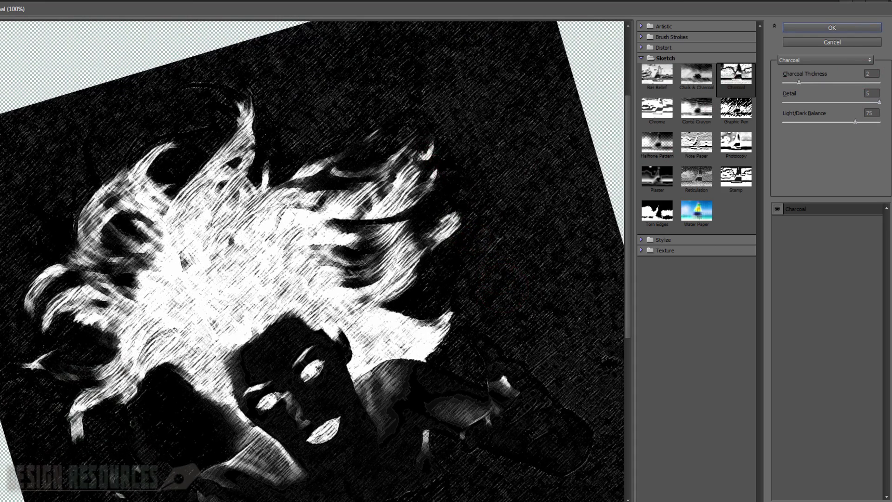
pyautogui.click(875, 112)
pyautogui.moveTo(416, 293); pyautogui.dragTo(421, 220)
pyautogui.click(843, 37)
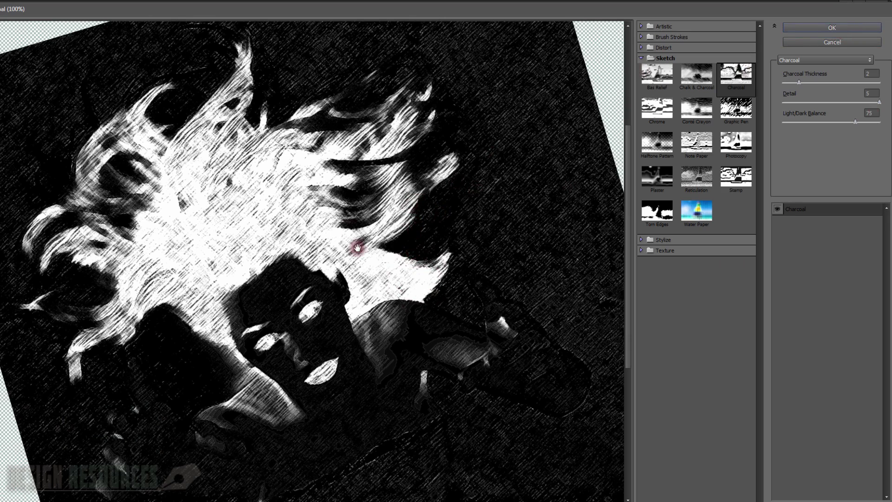
pyautogui.click(835, 29)
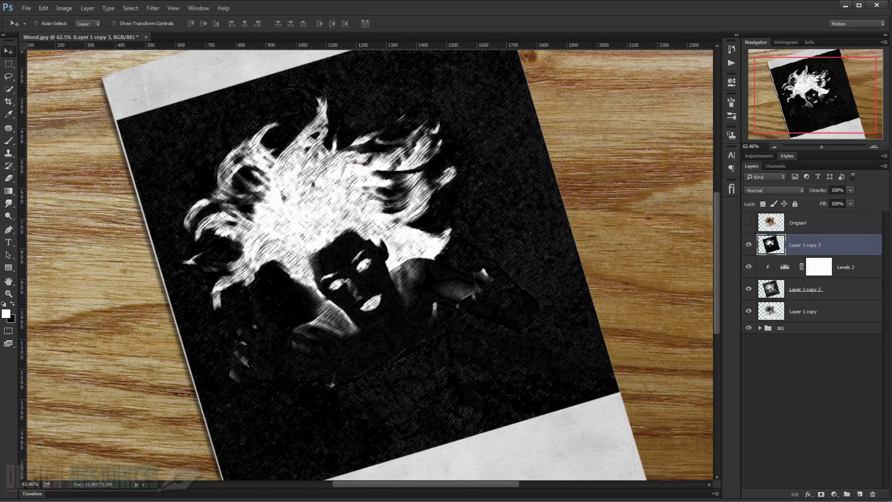
# Step: Invert the colors of Layer 1 copy 3 and set its opacity to 40%
pyautogui.hotkey('ctrl', 'i')
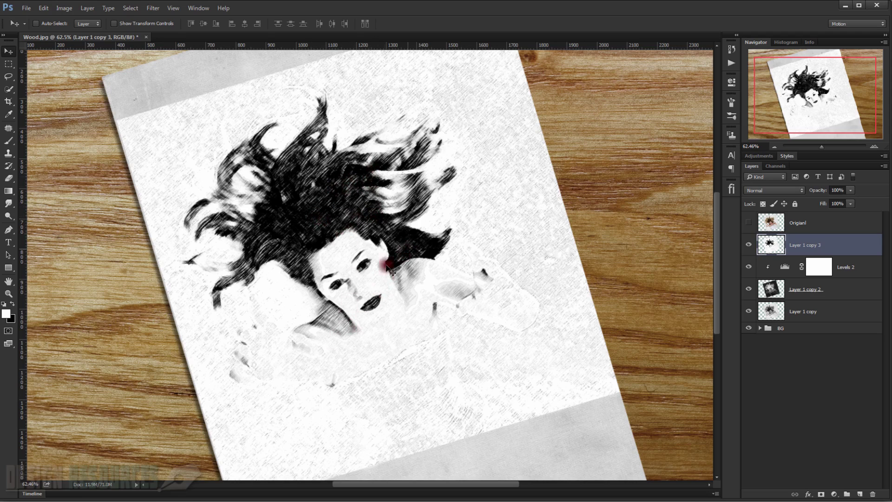
pyautogui.click(837, 190)
pyautogui.write('40')
pyautogui.press('Return')
# Step: Compare the darkening blend modes on Layer 1 copy 3 and set it to Multiply
pyautogui.click(798, 190)
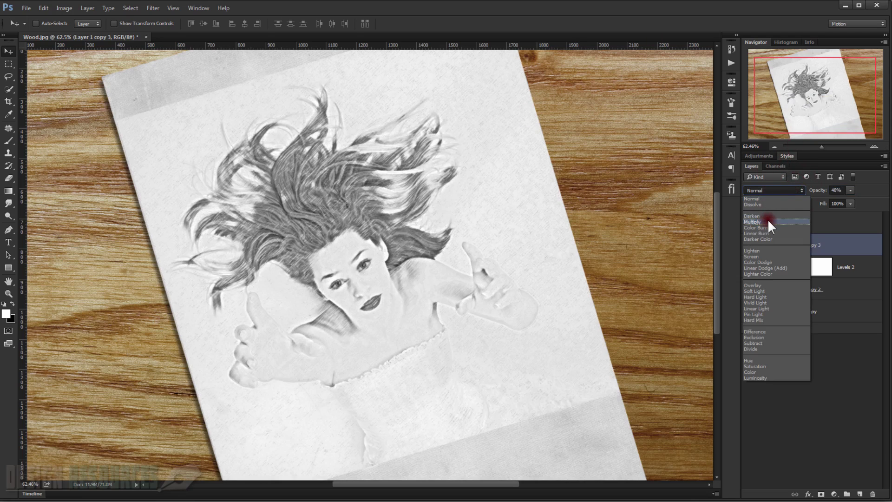
pyautogui.click(767, 222)
pyautogui.press('Down')
pyautogui.press('Down')
pyautogui.press('Down')
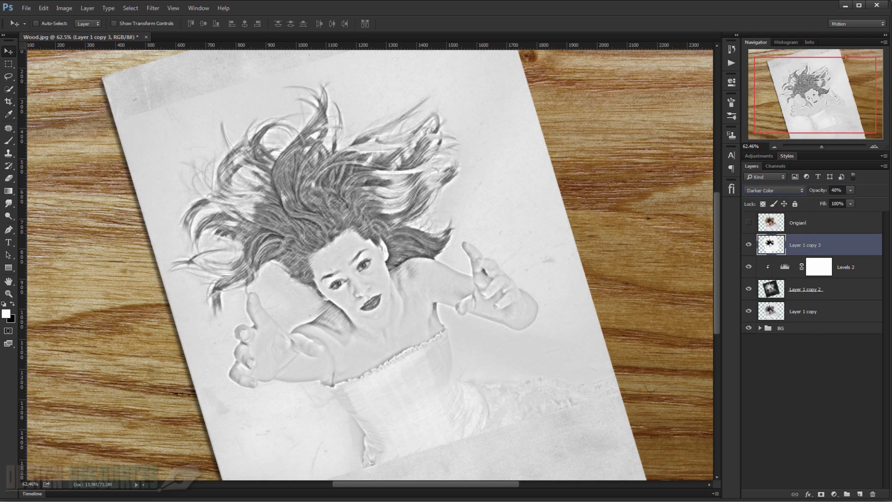
pyautogui.press('Up')
pyautogui.press('Up')
pyautogui.press('Up')
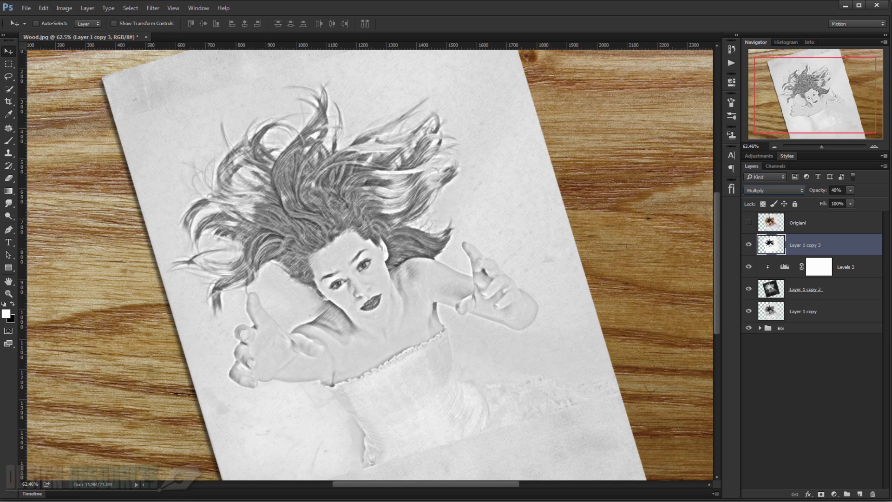
# Step: Split the Blend If black slider for This Layer to 18 / 128 in the blending options of Layer 1 copy 3
pyautogui.click(850, 358)
pyautogui.click(812, 246)
pyautogui.click(311, 295)
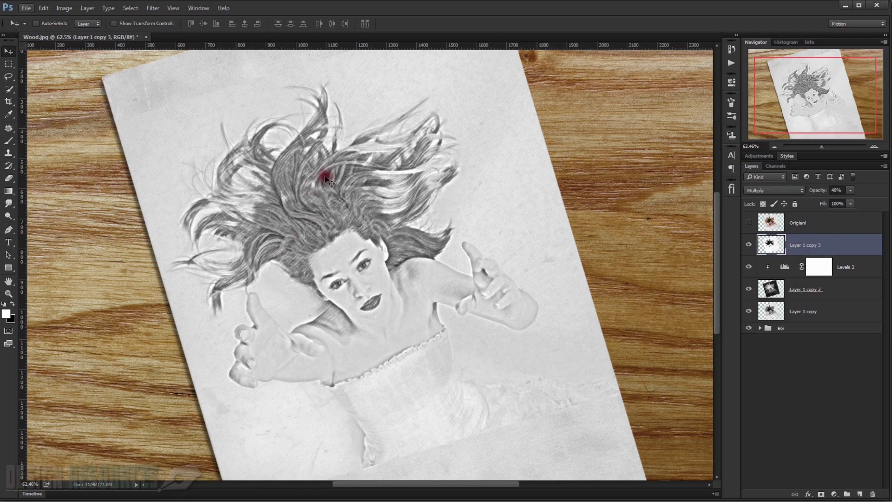
pyautogui.doubleClick(872, 248)
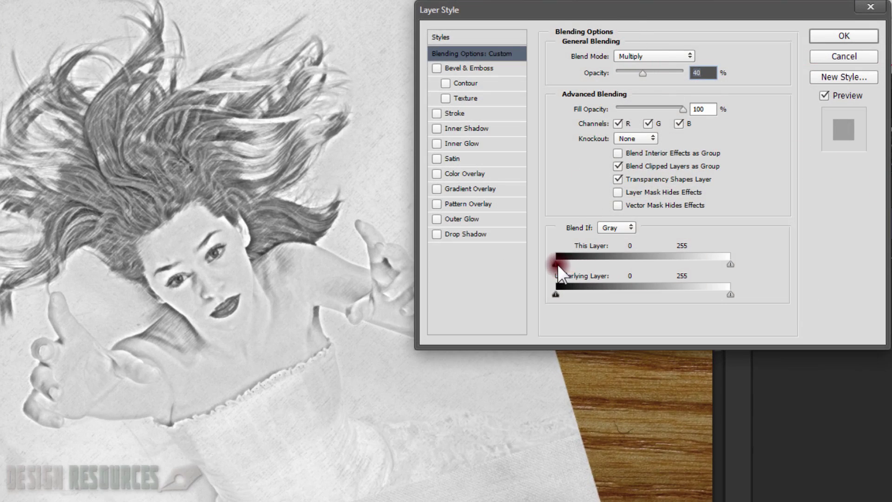
pyautogui.moveTo(556, 263); pyautogui.dragTo(557, 263)
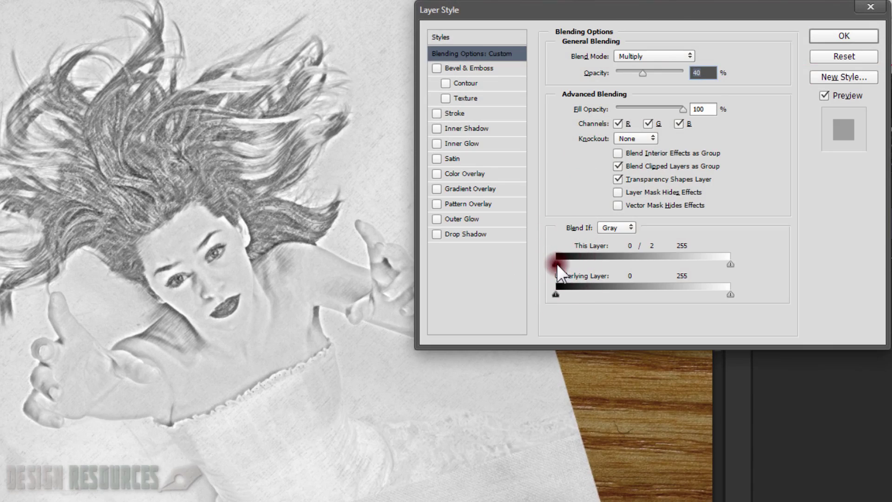
pyautogui.moveTo(557, 263); pyautogui.dragTo(628, 262)
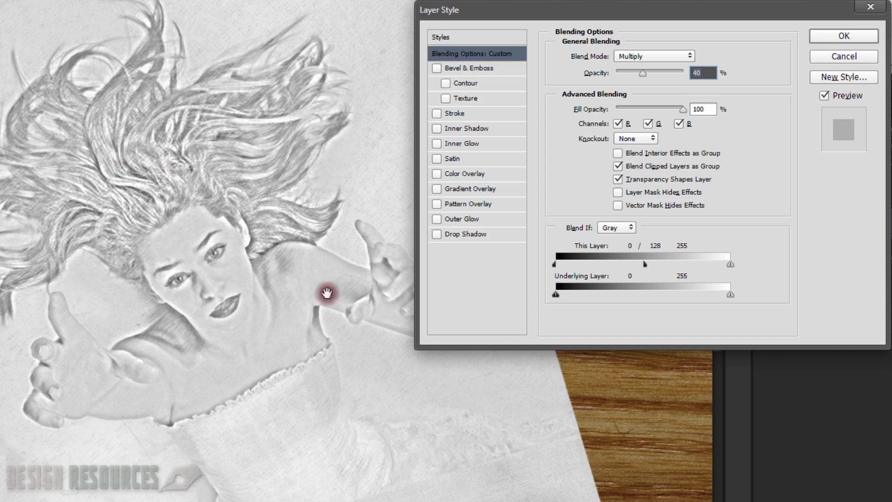
pyautogui.moveTo(555, 264)
pyautogui.mouseDown()
pyautogui.moveTo(578, 272)
pyautogui.moveTo(555, 268)
pyautogui.moveTo(569, 270)
pyautogui.mouseUp()
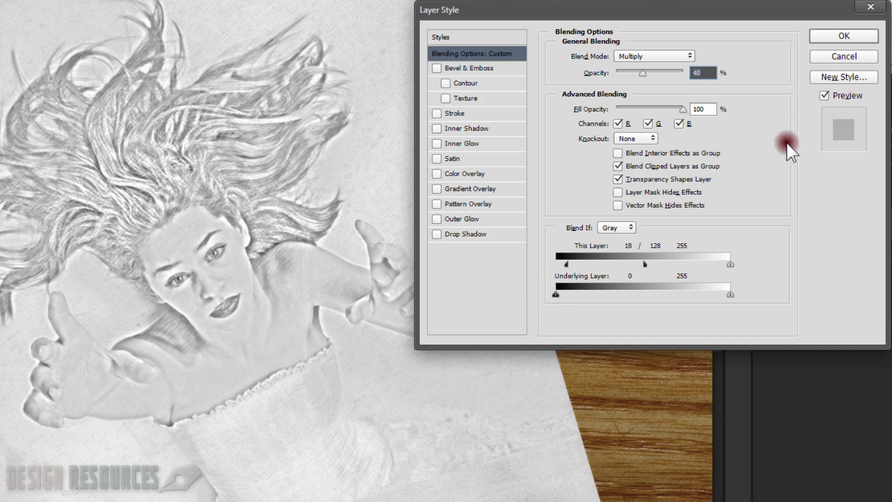
pyautogui.click(843, 36)
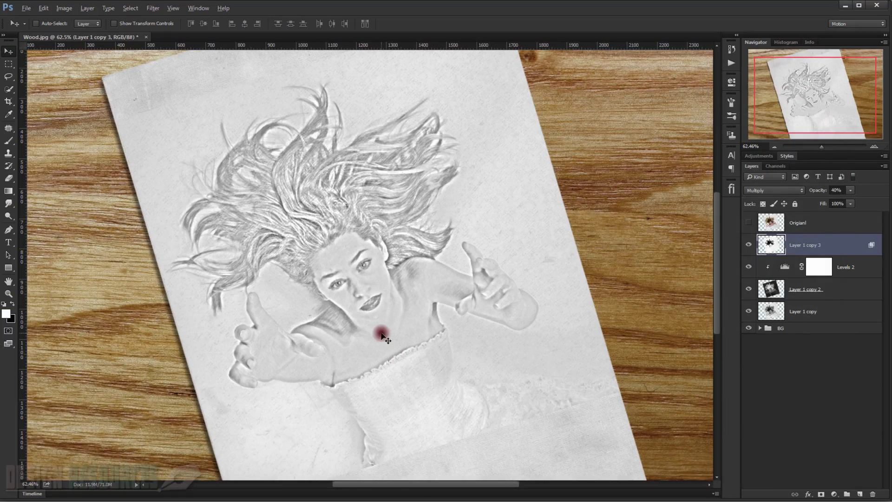
# Step: Examine the sketch up close with and without Layer 1 copy 3 to judge the charcoal shading
pyautogui.scroll(-1, 358, 332)
pyautogui.scroll(5, 351, 305)
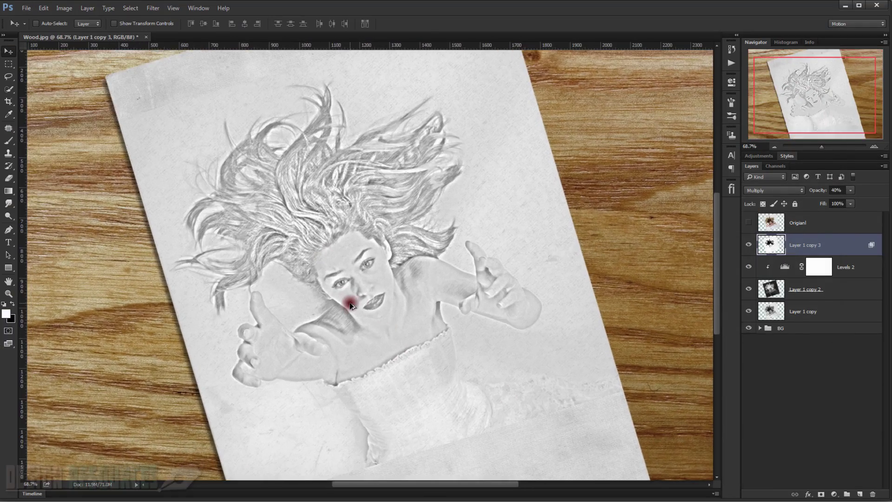
pyautogui.click(748, 245)
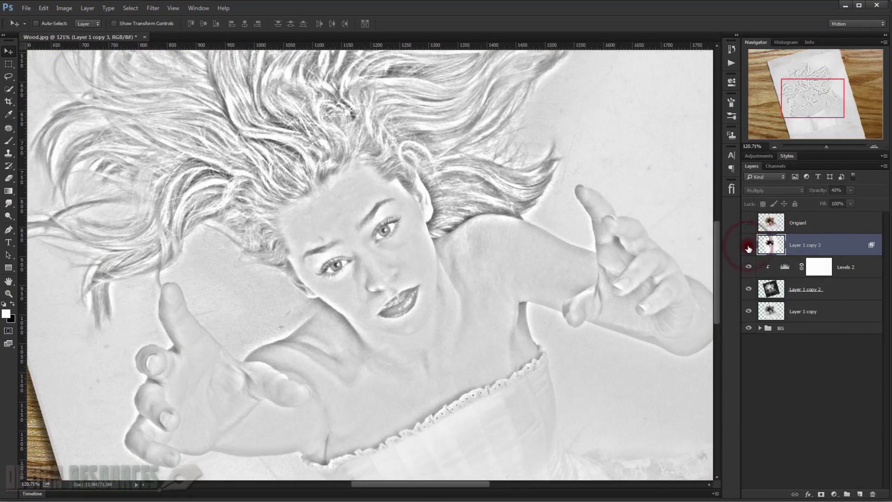
pyautogui.click(748, 245)
pyautogui.click(748, 245)
pyautogui.click(748, 246)
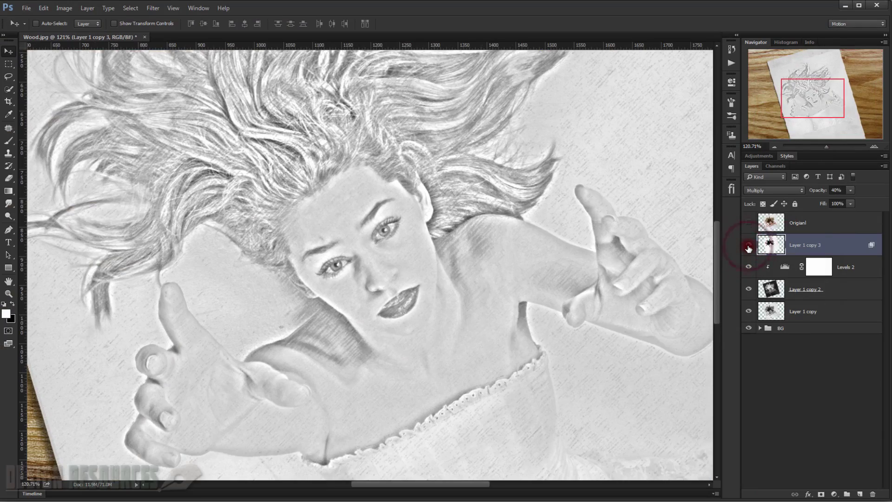
pyautogui.scroll(-4, 430, 320)
pyautogui.scroll(-2, 437, 323)
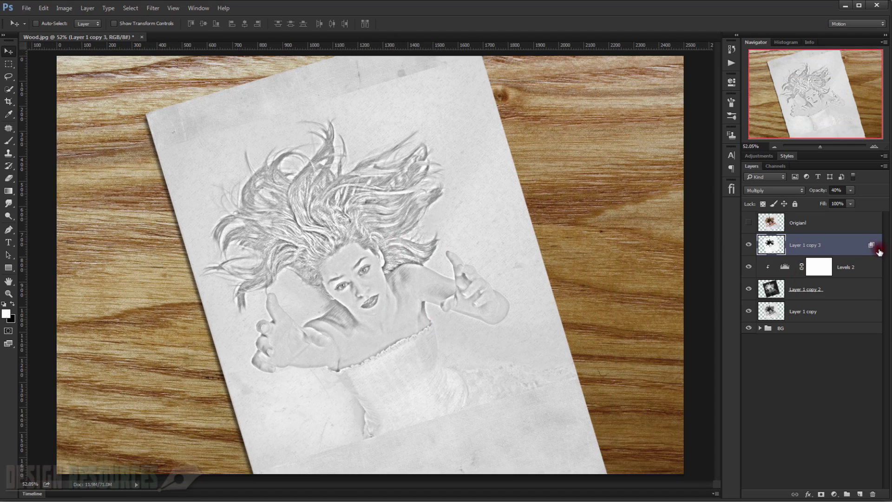
# Step: Group the layers from Layer 1 copy 3 down to Layer 1 copy and name the group "Skectch"
pyautogui.keyDown('shift'); pyautogui.click(849, 307); pyautogui.keyUp('shift')
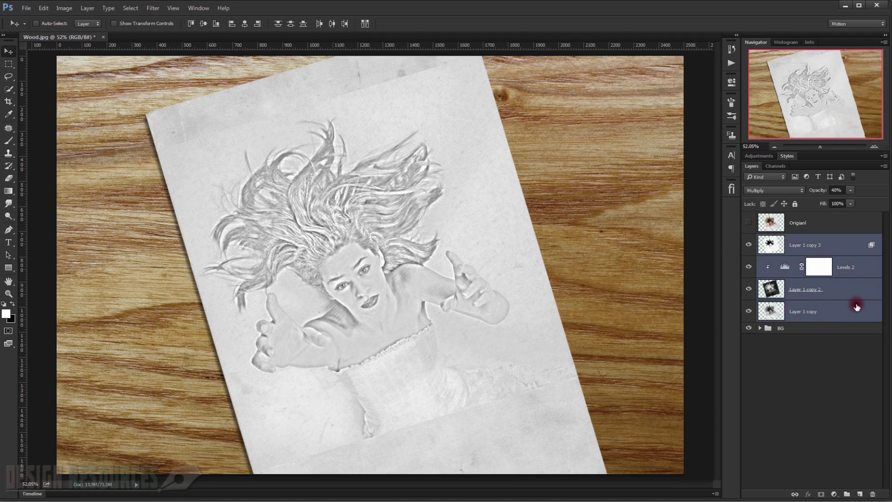
pyautogui.hotkey('ctrl', 'g')
pyautogui.doubleClick(786, 240)
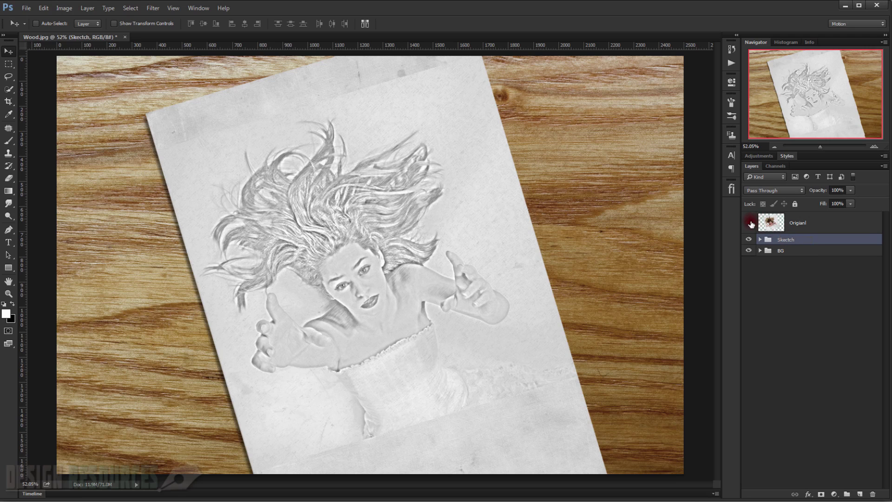
# Step: Try the Multiply blend mode on the Skectch group and undo it
pyautogui.click(780, 186)
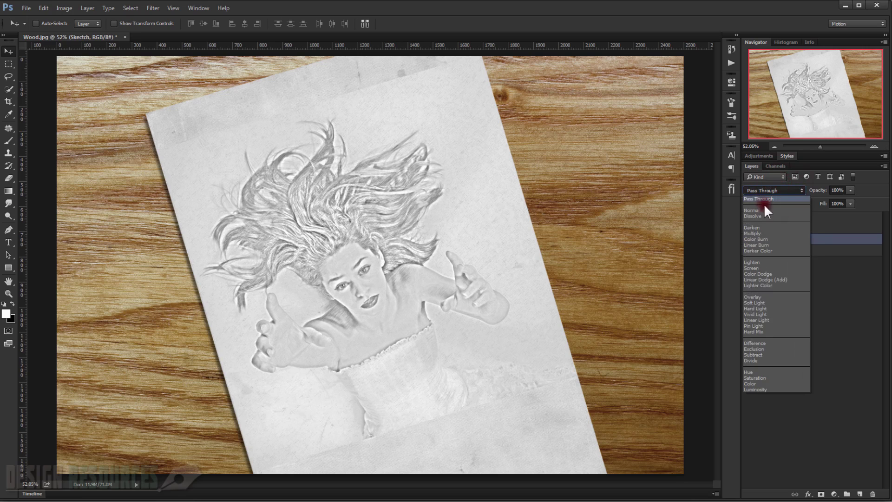
pyautogui.click(754, 233)
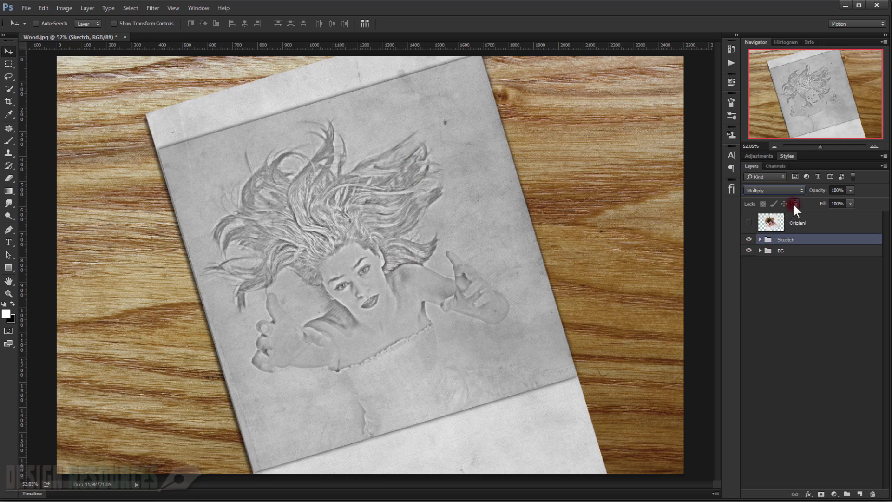
pyautogui.hotkey('ctrl', 'z')
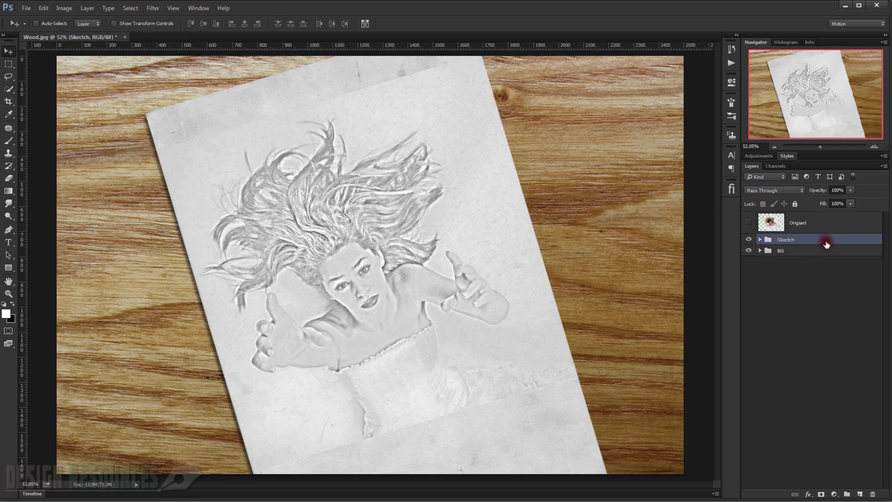
# Step: Hide the BG group and stamp the visible sketch into a new merged layer above the Skectch group
pyautogui.hotkey('ctrl', 'shift', 'alt', 'e')
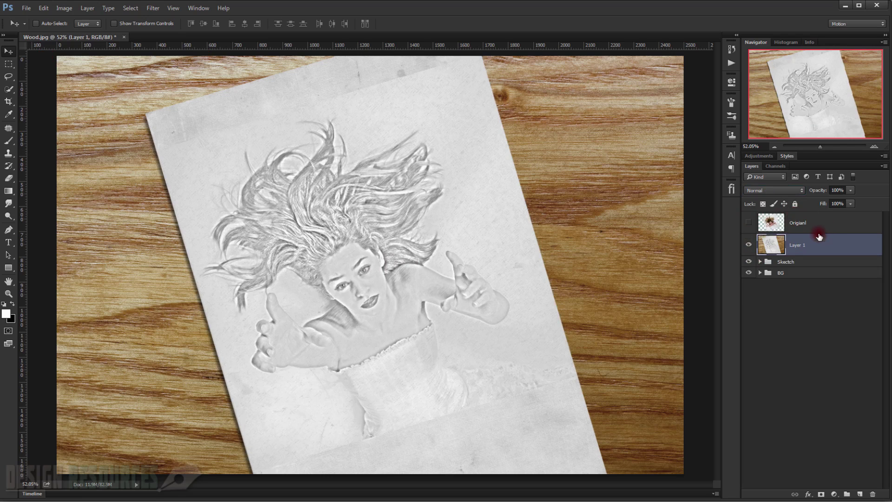
pyautogui.moveTo(761, 263); pyautogui.dragTo(759, 271)
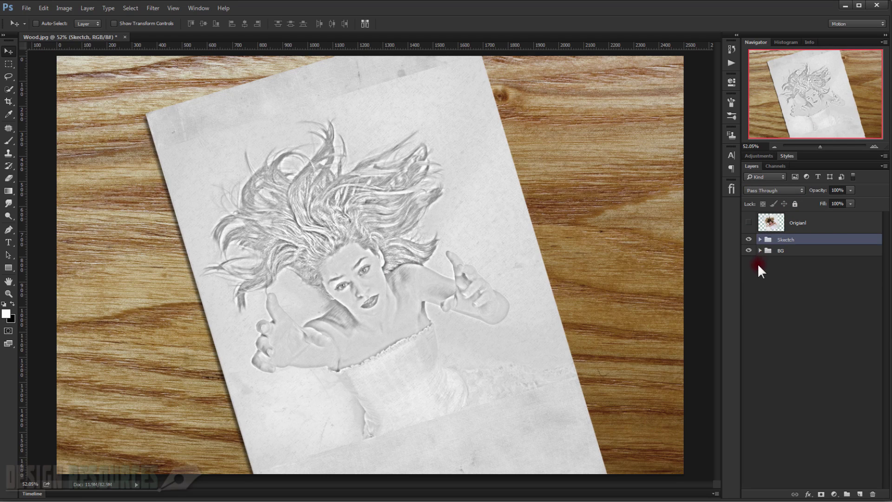
pyautogui.click(749, 251)
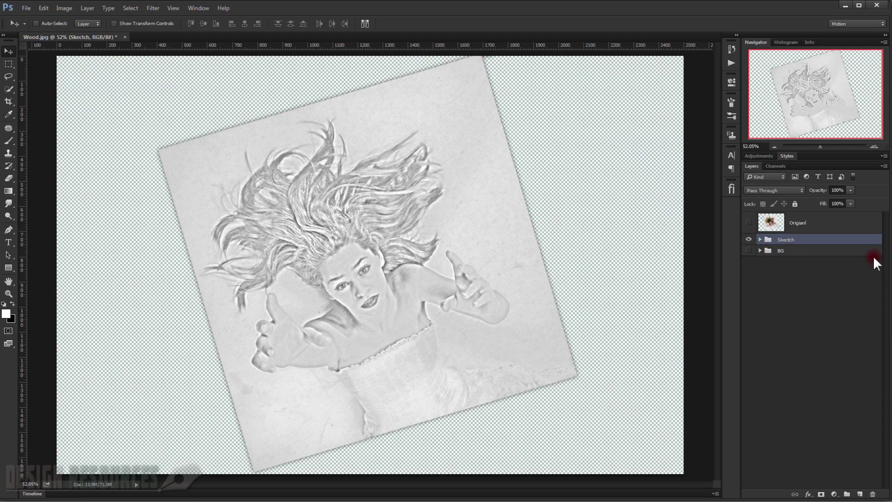
pyautogui.hotkey('ctrl', 'z')
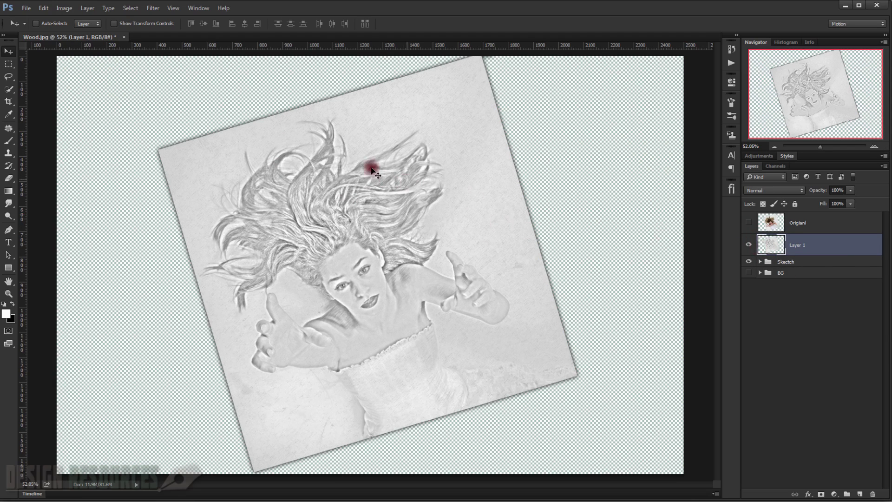
# Step: Hide the Skectch group, show the BG group again and set Layer 1 to the Multiply blend mode
pyautogui.click(748, 261)
pyautogui.click(748, 272)
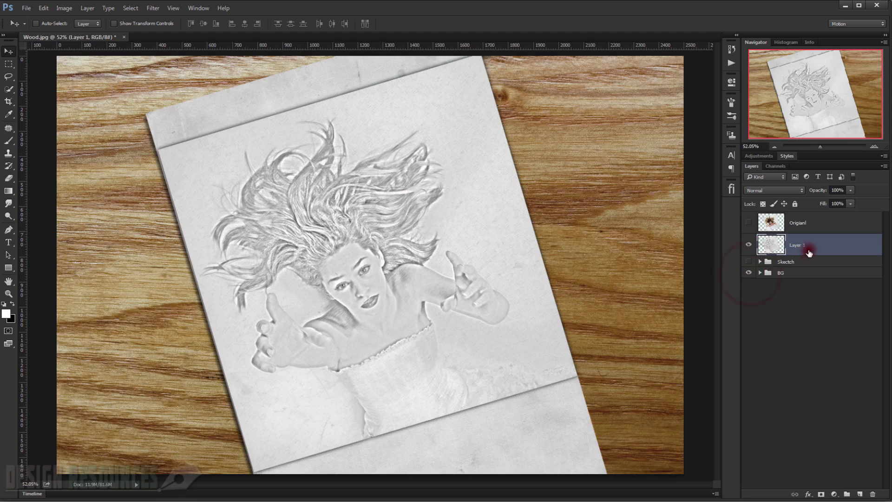
pyautogui.click(766, 188)
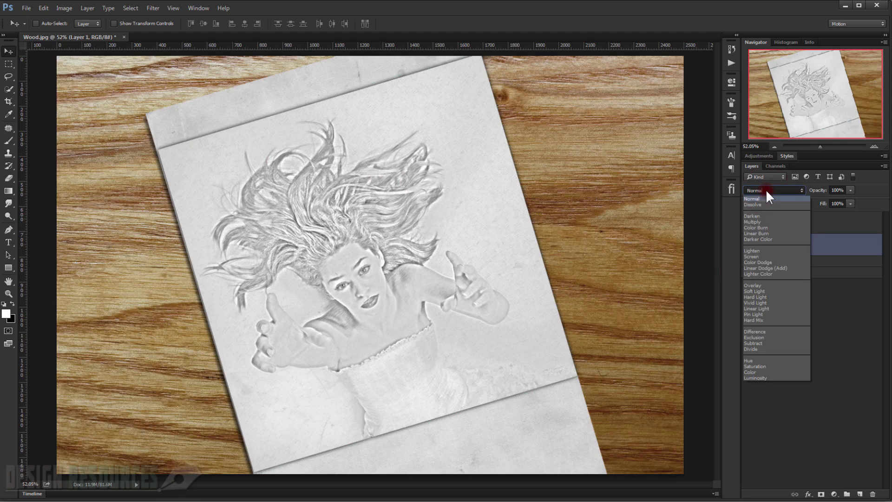
pyautogui.click(761, 221)
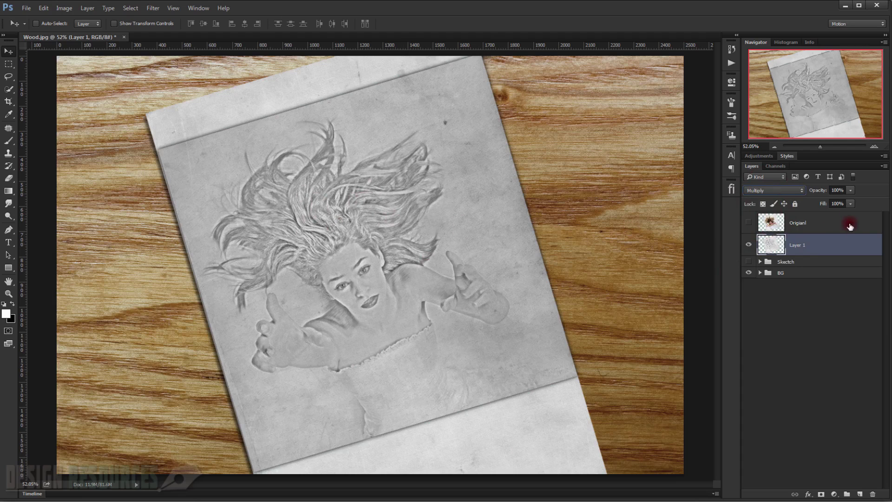
# Step: Add a layer mask to Layer 1 and prepare a soft brush of about 307 px with black as the foreground colour
pyautogui.click(822, 494)
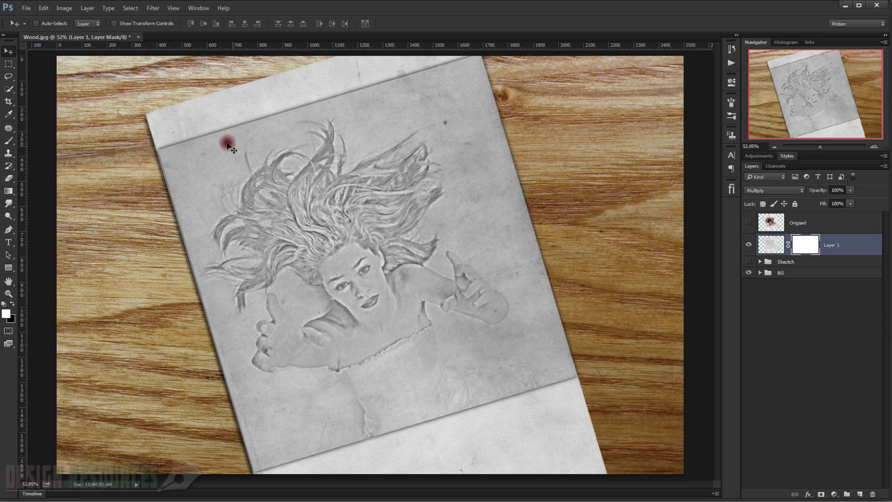
pyautogui.click(8, 141)
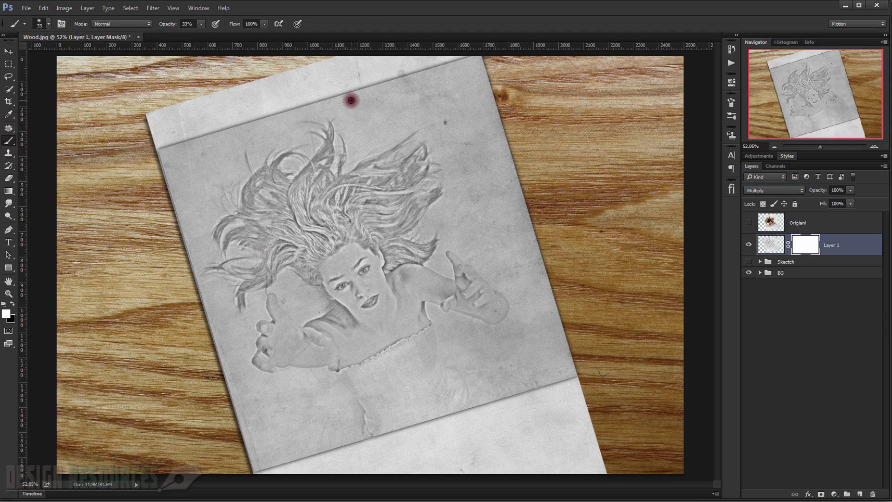
pyautogui.scroll(-1, 411, 159)
pyautogui.scroll(-1, 411, 159)
pyautogui.moveTo(331, 122); pyautogui.dragTo(366, 132)
pyautogui.moveTo(374, 134); pyautogui.dragTo(379, 171)
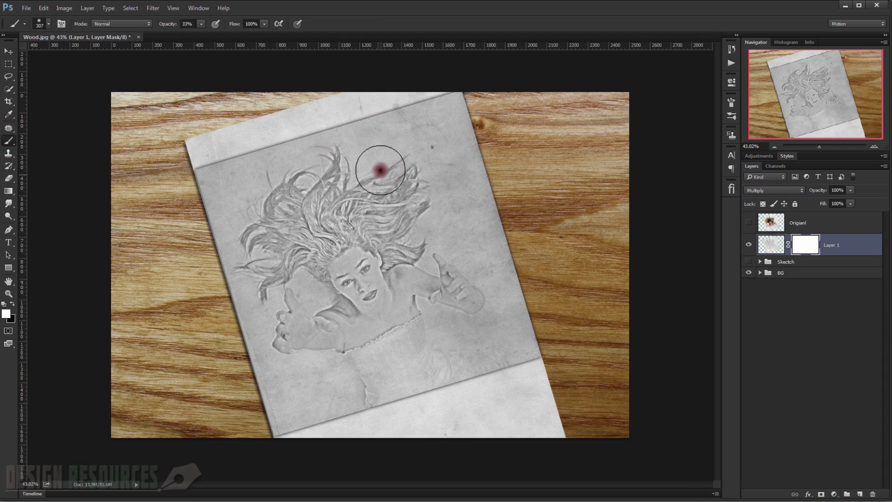
pyautogui.moveTo(391, 109); pyautogui.dragTo(398, 110)
pyautogui.click(186, 24)
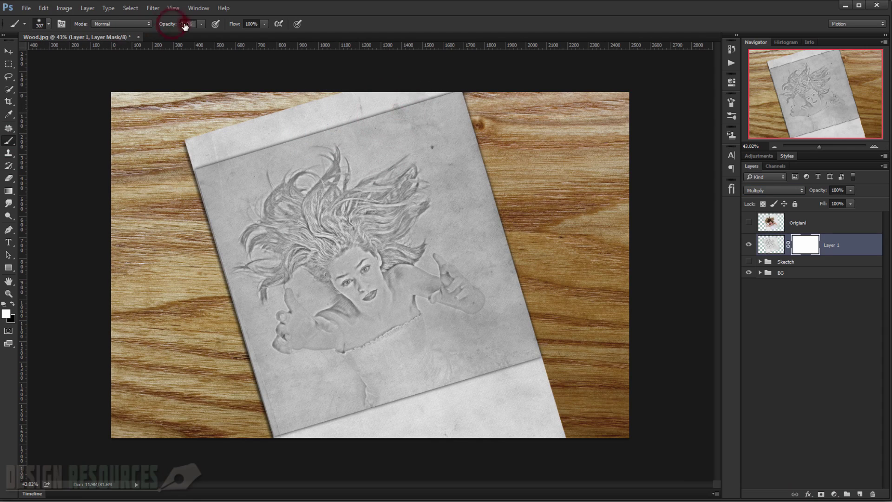
pyautogui.press('x')
# Step: Paint black on Layer 1's mask all around the woman to remove the grey sheet background and its hard edges
pyautogui.moveTo(456, 113)
pyautogui.mouseDown()
pyautogui.moveTo(349, 108)
pyautogui.moveTo(411, 98)
pyautogui.moveTo(437, 118)
pyautogui.moveTo(351, 113)
pyautogui.mouseUp()
pyautogui.moveTo(362, 114)
pyautogui.mouseDown()
pyautogui.moveTo(278, 114)
pyautogui.moveTo(290, 138)
pyautogui.moveTo(303, 130)
pyautogui.moveTo(225, 165)
pyautogui.mouseUp()
pyautogui.moveTo(225, 165); pyautogui.dragTo(235, 165)
pyautogui.moveTo(234, 127)
pyautogui.mouseDown()
pyautogui.moveTo(201, 231)
pyautogui.moveTo(211, 293)
pyautogui.mouseUp()
pyautogui.moveTo(211, 293)
pyautogui.mouseDown()
pyautogui.moveTo(274, 412)
pyautogui.moveTo(309, 416)
pyautogui.mouseUp()
pyautogui.moveTo(394, 411); pyautogui.dragTo(541, 330)
pyautogui.moveTo(492, 391); pyautogui.dragTo(410, 424)
pyautogui.moveTo(410, 424)
pyautogui.mouseDown()
pyautogui.moveTo(487, 178)
pyautogui.moveTo(478, 209)
pyautogui.mouseUp()
pyautogui.moveTo(478, 209); pyautogui.dragTo(348, 99)
pyautogui.moveTo(349, 100)
pyautogui.mouseDown()
pyautogui.moveTo(242, 129)
pyautogui.moveTo(215, 156)
pyautogui.mouseUp()
pyautogui.moveTo(246, 130)
pyautogui.mouseDown()
pyautogui.moveTo(260, 380)
pyautogui.moveTo(484, 395)
pyautogui.mouseUp()
pyautogui.moveTo(515, 354); pyautogui.dragTo(476, 354)
pyautogui.moveTo(454, 348)
pyautogui.mouseDown()
pyautogui.moveTo(438, 339)
pyautogui.moveTo(528, 330)
pyautogui.mouseUp()
# Step: Set the brush opacity to 47% and soften the remaining grey around the raised arm and right edge on Layer 1's mask
pyautogui.moveTo(178, 25); pyautogui.dragTo(172, 23)
pyautogui.moveTo(416, 219); pyautogui.dragTo(473, 241)
pyautogui.moveTo(474, 149); pyautogui.dragTo(484, 194)
pyautogui.moveTo(487, 166)
pyautogui.mouseDown()
pyautogui.moveTo(526, 254)
pyautogui.moveTo(524, 315)
pyautogui.mouseUp()
pyautogui.moveTo(495, 357)
pyautogui.mouseDown()
pyautogui.moveTo(482, 353)
pyautogui.moveTo(487, 271)
pyautogui.mouseUp()
pyautogui.scroll(-2, 304, 390)
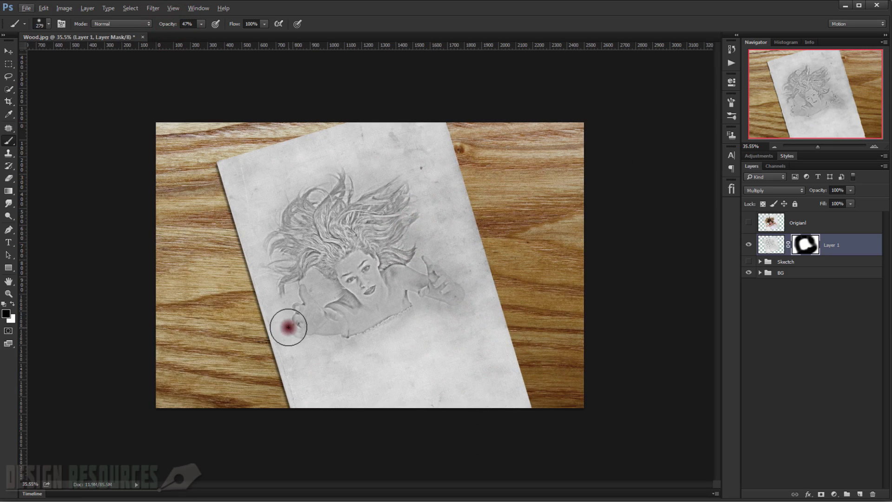
pyautogui.hotkey('ctrl', '+')
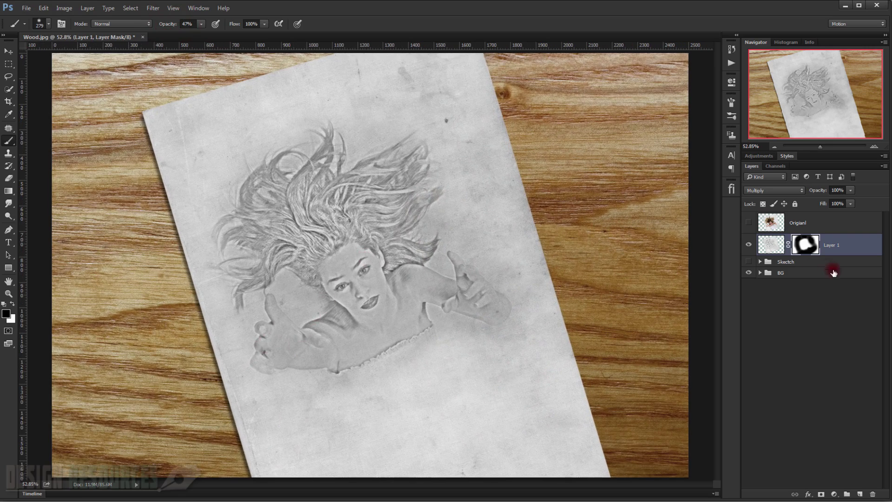
# Step: Show the Origianl photo layer and add a layer mask to it
pyautogui.press('x')
pyautogui.click(771, 224)
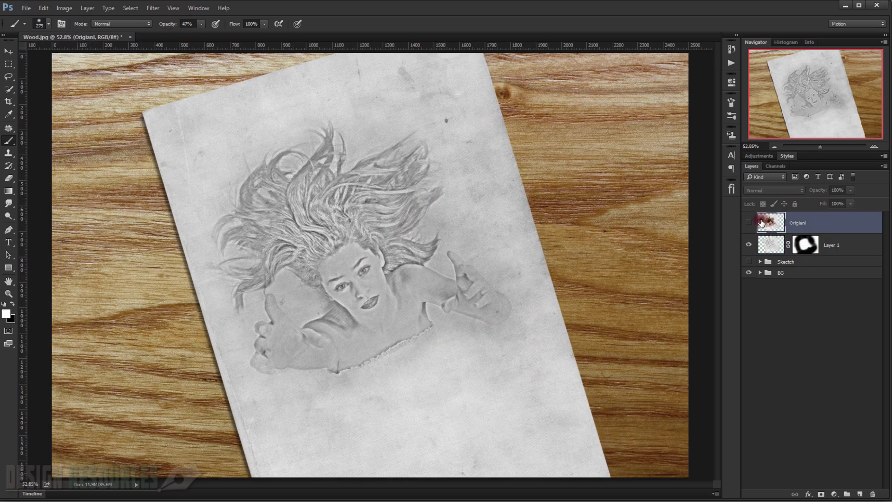
pyautogui.click(750, 223)
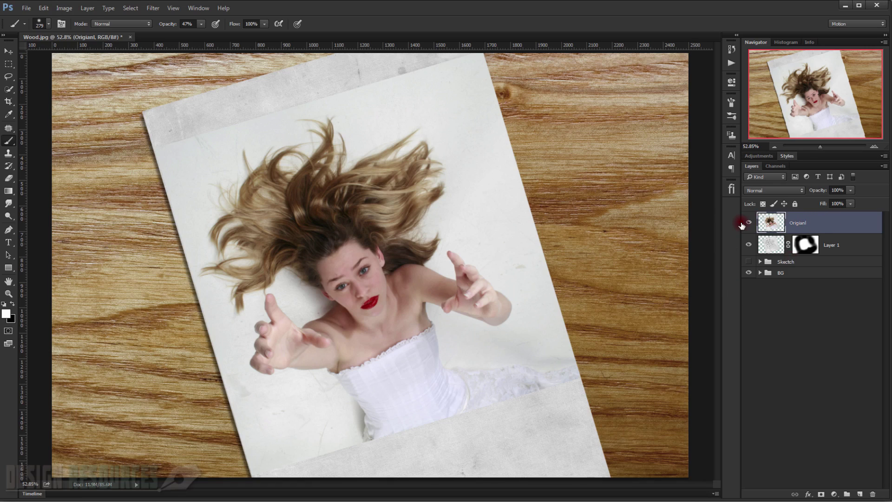
pyautogui.click(821, 495)
# Step: Paint black at 47% opacity on the Origianl layer's mask over the dress, chest and left-hand hair to reveal the sketch
pyautogui.scroll(1, 448, 362)
pyautogui.scroll(-1, 444, 371)
pyautogui.moveTo(433, 380); pyautogui.dragTo(466, 389)
pyautogui.moveTo(433, 405)
pyautogui.mouseDown()
pyautogui.moveTo(470, 420)
pyautogui.moveTo(550, 404)
pyautogui.mouseUp()
pyautogui.moveTo(436, 424); pyautogui.dragTo(460, 424)
pyautogui.moveTo(486, 407); pyautogui.dragTo(470, 404)
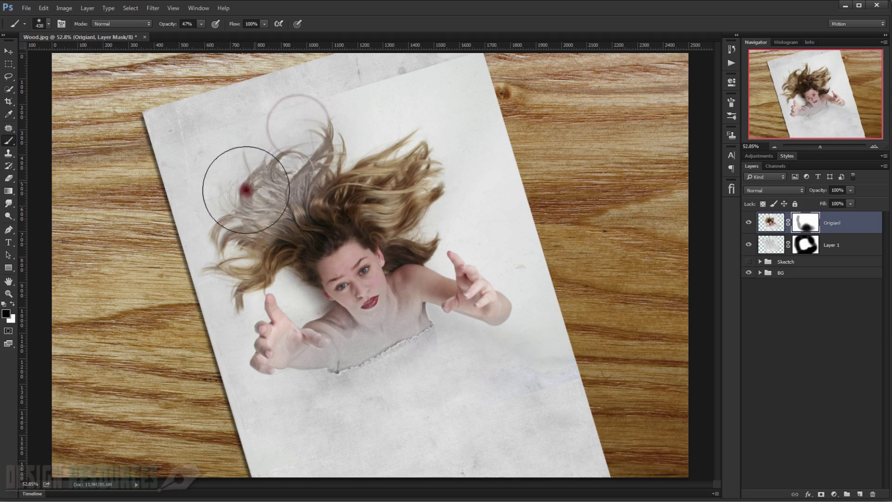
pyautogui.scroll(2, 299, 173)
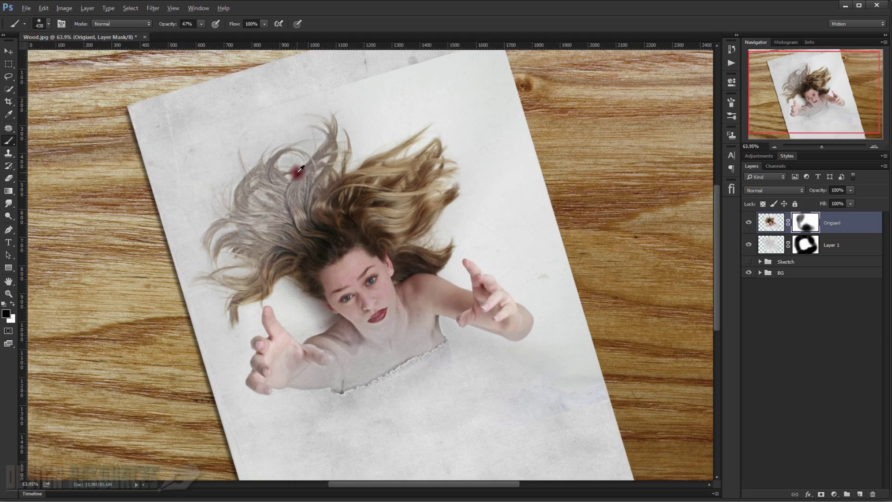
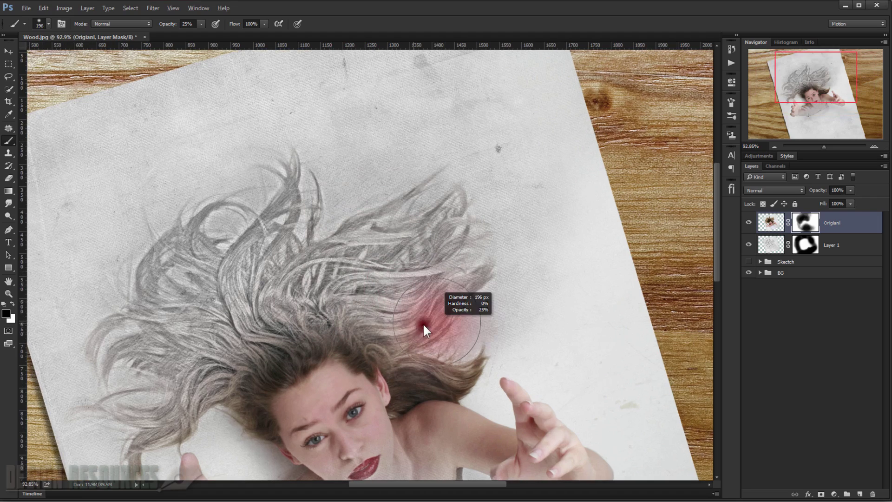
# Step: Paint black at 25% opacity on the Origianl layer's mask over the right-hand hair and shoulder to bring out the sketch
pyautogui.moveTo(421, 342); pyautogui.dragTo(440, 393)
pyautogui.moveTo(432, 361); pyautogui.dragTo(445, 419)
pyautogui.moveTo(440, 393)
pyautogui.mouseDown()
pyautogui.moveTo(449, 423)
pyautogui.moveTo(448, 409)
pyautogui.mouseUp()
pyautogui.moveTo(433, 310); pyautogui.dragTo(420, 180)
pyautogui.moveTo(435, 274); pyautogui.dragTo(436, 289)
pyautogui.moveTo(421, 366); pyautogui.dragTo(414, 308)
pyautogui.moveTo(411, 298); pyautogui.dragTo(421, 348)
pyautogui.moveTo(419, 292)
pyautogui.mouseDown()
pyautogui.moveTo(421, 317)
pyautogui.moveTo(433, 275)
pyautogui.mouseUp()
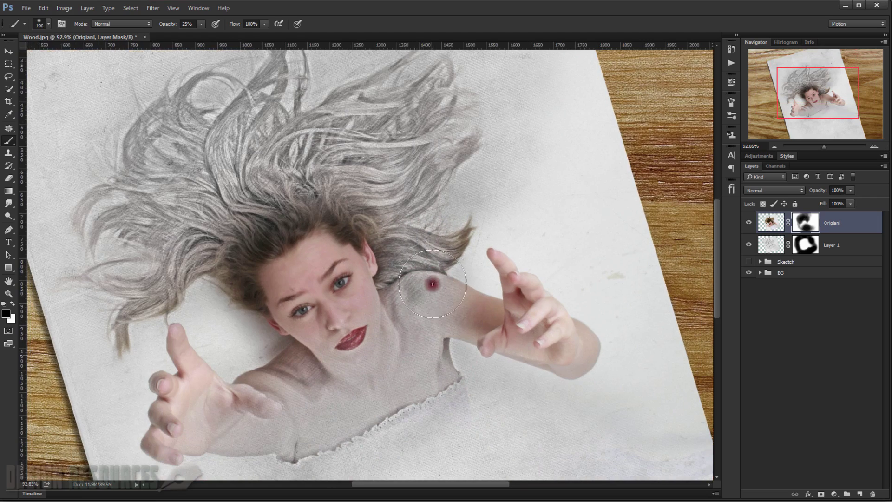
# Step: Resize the brush to about 125 px and paint black on the Origianl mask over the chest, left-hand shoulder and arm
pyautogui.scroll(2, 413, 355)
pyautogui.moveTo(432, 334); pyautogui.dragTo(400, 359)
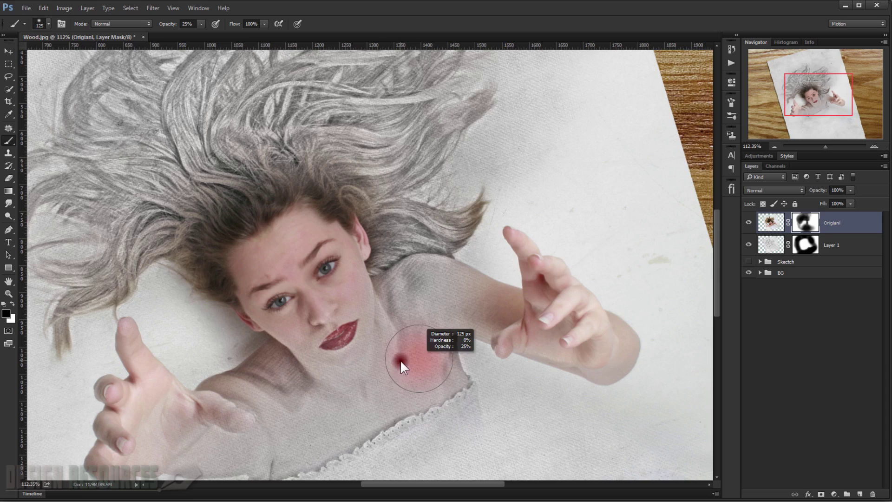
pyautogui.moveTo(302, 415); pyautogui.dragTo(232, 348)
pyautogui.moveTo(295, 405); pyautogui.dragTo(237, 352)
pyautogui.moveTo(294, 413); pyautogui.dragTo(232, 352)
pyautogui.moveTo(297, 410)
pyautogui.mouseDown()
pyautogui.moveTo(260, 374)
pyautogui.moveTo(205, 355)
pyautogui.mouseUp()
pyautogui.moveTo(266, 375); pyautogui.dragTo(200, 336)
pyautogui.moveTo(204, 336)
pyautogui.mouseDown()
pyautogui.moveTo(262, 381)
pyautogui.moveTo(377, 431)
pyautogui.moveTo(425, 356)
pyautogui.moveTo(426, 314)
pyautogui.moveTo(401, 247)
pyautogui.moveTo(474, 310)
pyautogui.moveTo(478, 285)
pyautogui.moveTo(456, 283)
pyautogui.moveTo(450, 224)
pyautogui.moveTo(475, 165)
pyautogui.moveTo(467, 196)
pyautogui.moveTo(414, 265)
pyautogui.moveTo(407, 228)
pyautogui.moveTo(386, 213)
pyautogui.moveTo(352, 157)
pyautogui.moveTo(260, 119)
pyautogui.moveTo(185, 144)
pyautogui.moveTo(125, 241)
pyautogui.moveTo(133, 231)
pyautogui.moveTo(134, 262)
pyautogui.moveTo(44, 354)
pyautogui.moveTo(68, 361)
pyautogui.mouseUp()
pyautogui.scroll(-3, 72, 350)
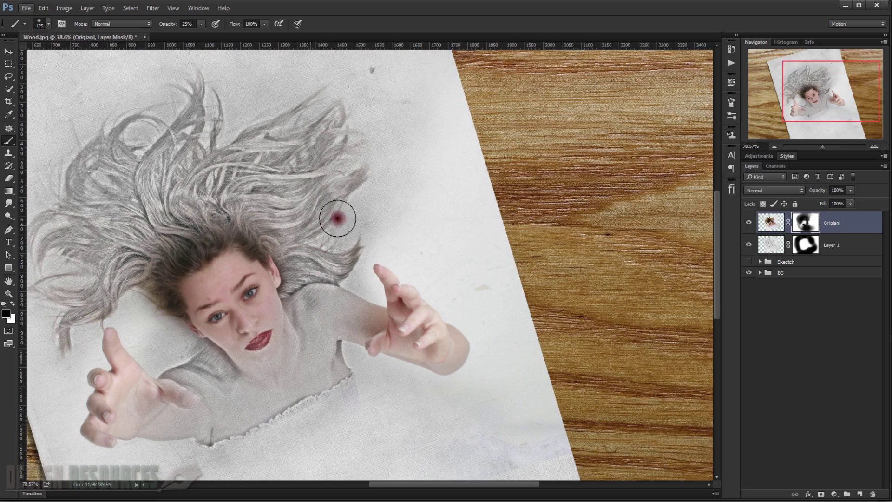
# Step: Blend the right-hand upper arm and elbow into the sketch with black on the Origianl mask, using a smaller soft brush
pyautogui.moveTo(334, 258)
pyautogui.mouseDown()
pyautogui.moveTo(342, 387)
pyautogui.moveTo(342, 367)
pyautogui.moveTo(300, 413)
pyautogui.moveTo(188, 447)
pyautogui.moveTo(168, 445)
pyautogui.moveTo(430, 424)
pyautogui.moveTo(479, 349)
pyautogui.moveTo(481, 359)
pyautogui.moveTo(432, 389)
pyautogui.mouseUp()
pyautogui.scroll(5, 339, 332)
pyautogui.moveTo(359, 305); pyautogui.dragTo(339, 305)
pyautogui.moveTo(385, 281); pyautogui.dragTo(403, 309)
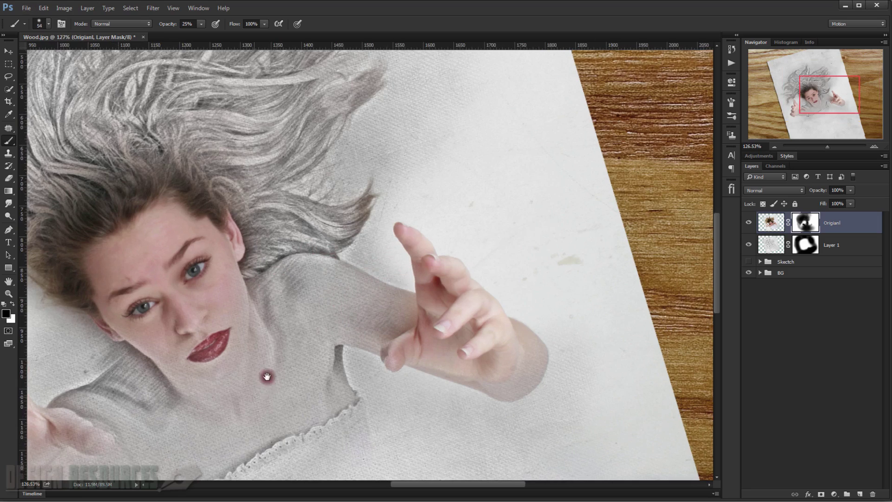
# Step: Paint white at 25% opacity on the Origianl mask to restore the colour of the lips and lower face
pyautogui.moveTo(261, 384); pyautogui.dragTo(335, 309)
pyautogui.scroll(3, 242, 266)
pyautogui.moveTo(249, 267)
pyautogui.mouseDown()
pyautogui.moveTo(265, 277)
pyautogui.moveTo(265, 259)
pyautogui.mouseUp()
pyautogui.moveTo(295, 291)
pyautogui.mouseDown()
pyautogui.moveTo(228, 249)
pyautogui.moveTo(220, 259)
pyautogui.moveTo(240, 277)
pyautogui.mouseUp()
pyautogui.moveTo(279, 229)
pyautogui.mouseDown()
pyautogui.moveTo(297, 201)
pyautogui.moveTo(324, 253)
pyautogui.moveTo(288, 327)
pyautogui.mouseUp()
pyautogui.scroll(-4, 288, 325)
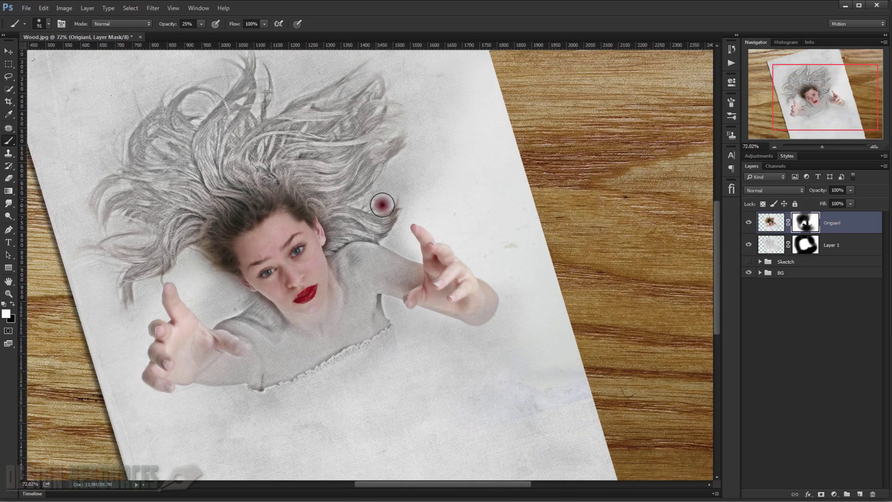
# Step: Switch back to black and soften the neck and right-hand shoulder on the Origianl mask, enlarging the brush to about 191 px
pyautogui.press('x')
pyautogui.moveTo(401, 195)
pyautogui.mouseDown()
pyautogui.moveTo(389, 234)
pyautogui.moveTo(383, 214)
pyautogui.moveTo(399, 193)
pyautogui.mouseUp()
pyautogui.moveTo(388, 185)
pyautogui.mouseDown()
pyautogui.moveTo(392, 215)
pyautogui.moveTo(381, 210)
pyautogui.mouseUp()
pyautogui.moveTo(364, 236); pyautogui.dragTo(343, 277)
pyautogui.moveTo(344, 260); pyautogui.dragTo(364, 273)
pyautogui.moveTo(366, 239); pyautogui.dragTo(356, 317)
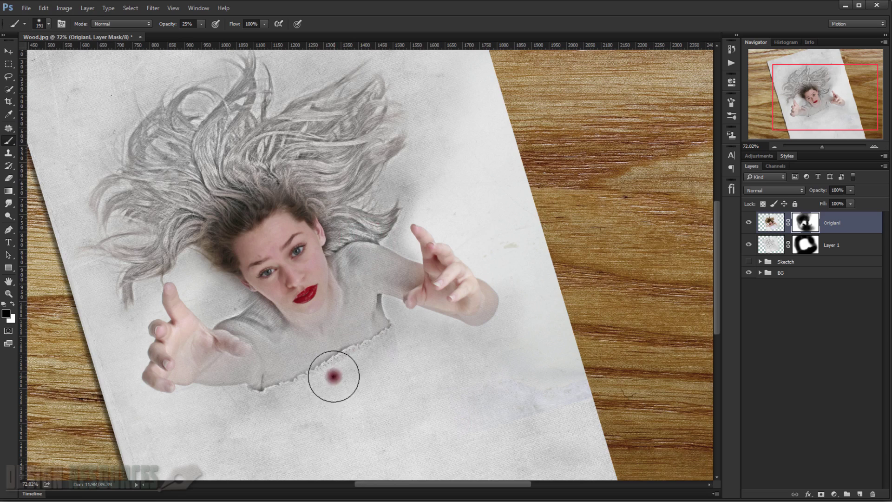
# Step: Set the Origianl layer's opacity to 70%
pyautogui.scroll(3, 601, 258)
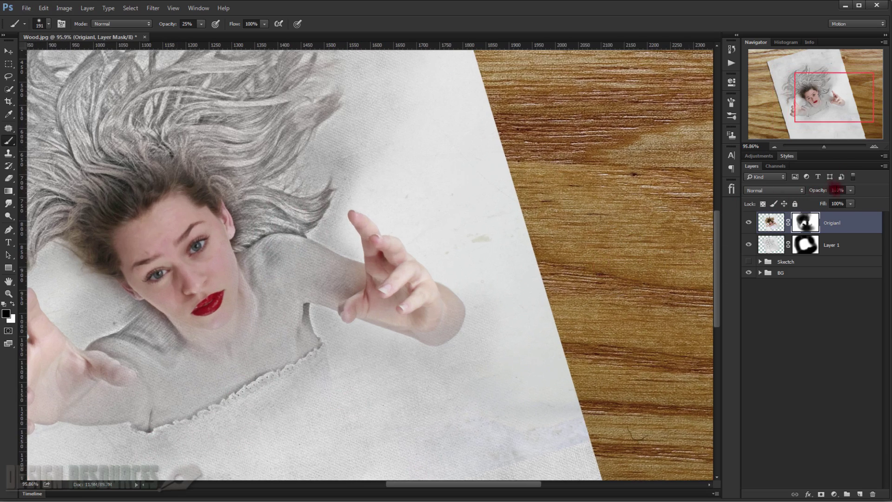
pyautogui.write('70')
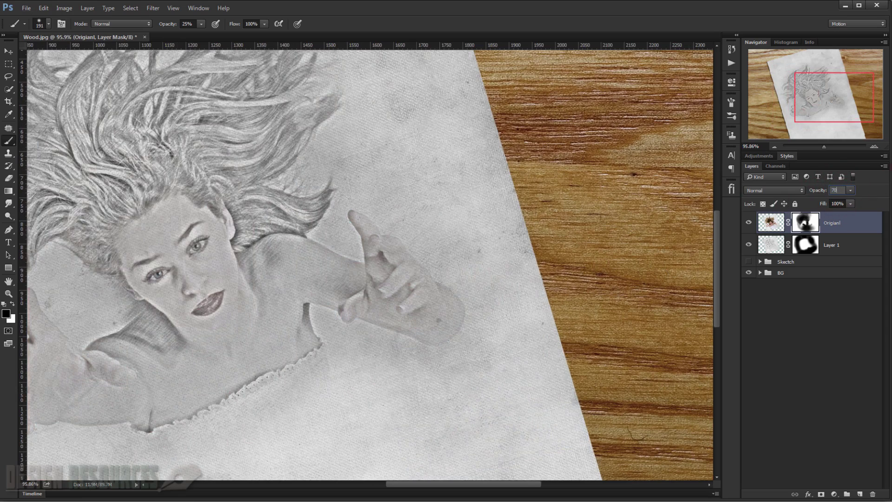
pyautogui.moveTo(107, 308); pyautogui.dragTo(179, 299)
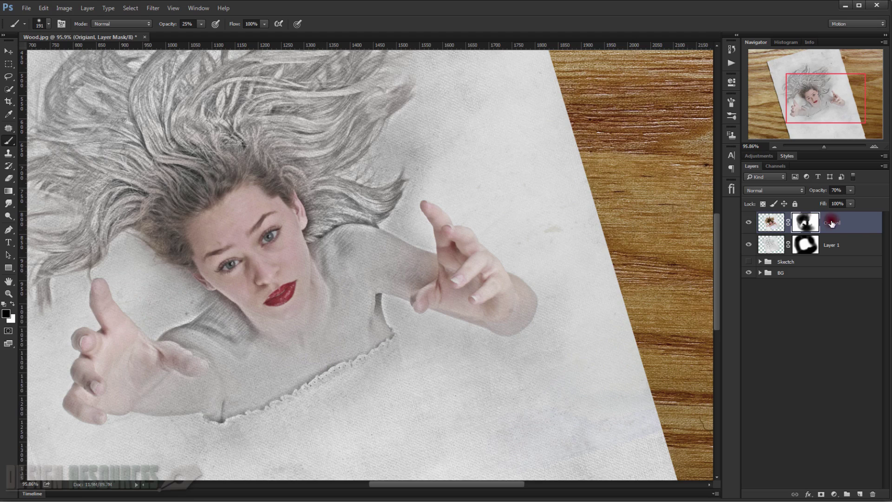
# Step: Duplicate the Origianl layer and set the copy's opacity to 50%
pyautogui.hotkey('ctrl', 'j')
pyautogui.press('x')
pyautogui.scroll(2, 180, 259)
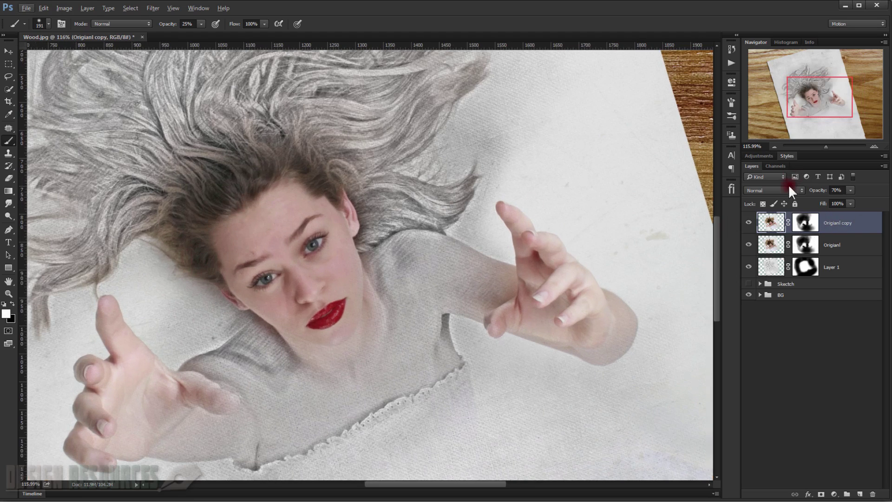
pyautogui.write('50')
pyautogui.press('Return')
# Step: Try painting white over the left-hand hair directly on the Origianl copy's image, and delete that copy
pyautogui.moveTo(289, 176); pyautogui.dragTo(319, 176)
pyautogui.keyDown('alt'); pyautogui.rightClick(247, 166); pyautogui.keyUp('alt')
pyautogui.moveTo(231, 144); pyautogui.dragTo(303, 102)
pyautogui.click(207, 146)
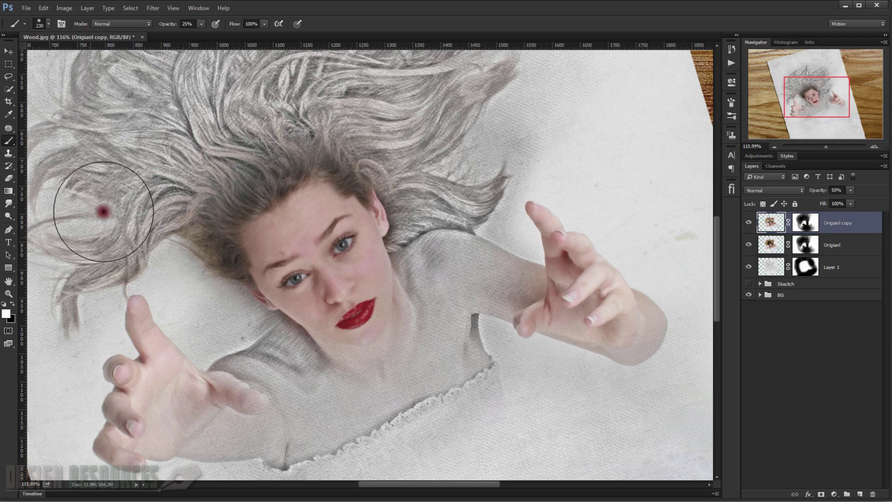
pyautogui.keyDown('alt'); pyautogui.rightClick(198, 261); pyautogui.keyUp('alt')
pyautogui.click(182, 255)
pyautogui.click(189, 243)
pyautogui.click(213, 277)
pyautogui.click(202, 250)
pyautogui.click(200, 243)
pyautogui.click(193, 226)
pyautogui.keyDown('alt'); pyautogui.rightClick(193, 222); pyautogui.keyUp('alt')
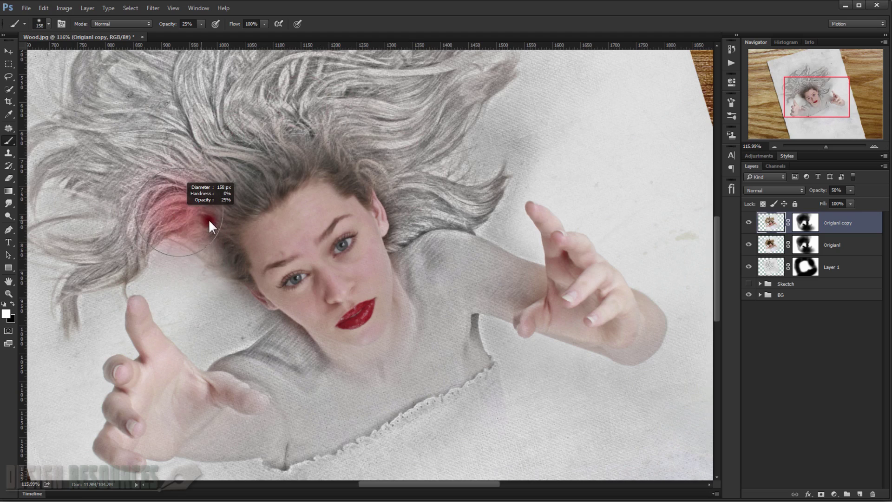
pyautogui.moveTo(186, 226); pyautogui.dragTo(211, 140)
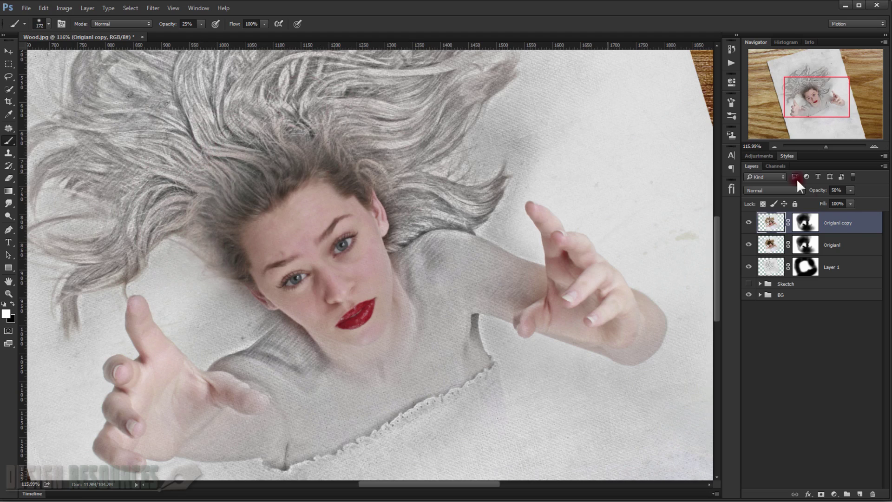
pyautogui.press('Delete')
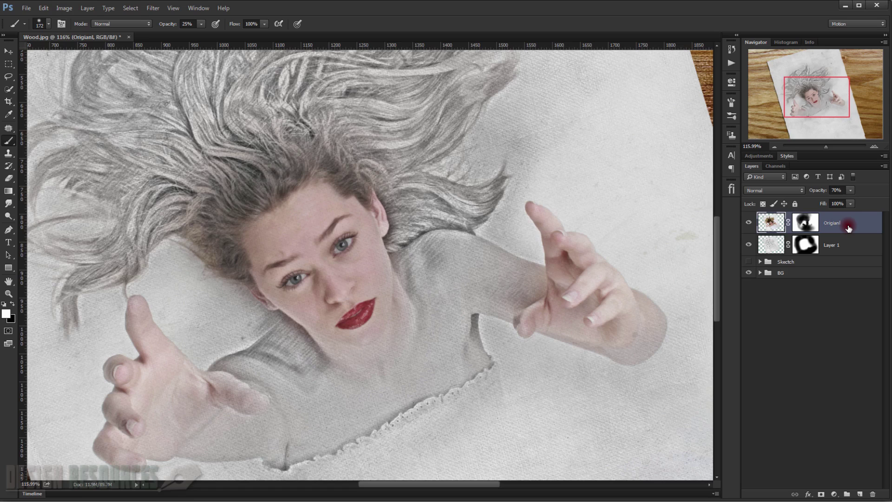
# Step: Bring back a copy of the Origianl layer in place of the deleted one and set its opacity to 50%
pyautogui.hotkey('ctrl', 'z')
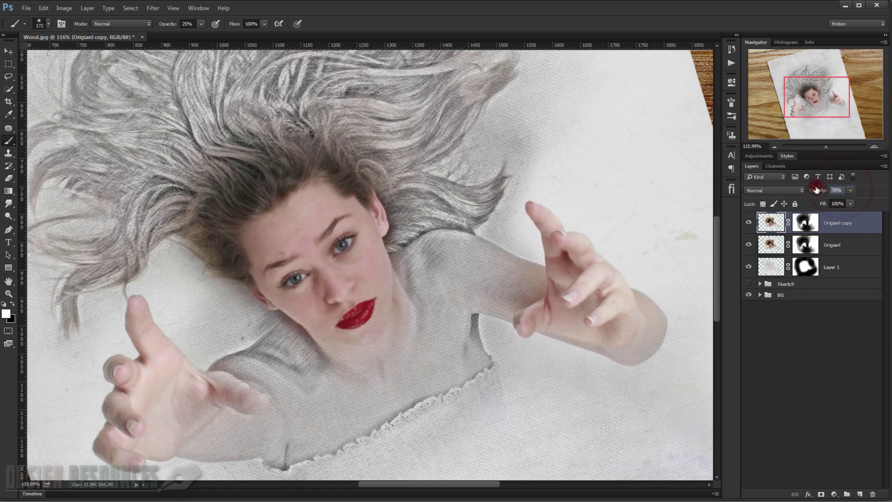
pyautogui.write('50')
# Step: Paint black on the Origianl copy's layer mask over the left-hand and upper hair with a soft brush of about 218 px
pyautogui.click(806, 223)
pyautogui.press('x')
pyautogui.moveTo(179, 227)
pyautogui.mouseDown()
pyautogui.moveTo(189, 213)
pyautogui.moveTo(197, 227)
pyautogui.mouseUp()
pyautogui.press('x')
pyautogui.press('x')
pyautogui.moveTo(201, 149); pyautogui.dragTo(195, 201)
pyautogui.moveTo(208, 235)
pyautogui.mouseDown()
pyautogui.moveTo(210, 269)
pyautogui.moveTo(208, 261)
pyautogui.mouseUp()
pyautogui.moveTo(232, 154)
pyautogui.mouseDown()
pyautogui.moveTo(243, 170)
pyautogui.moveTo(283, 161)
pyautogui.mouseUp()
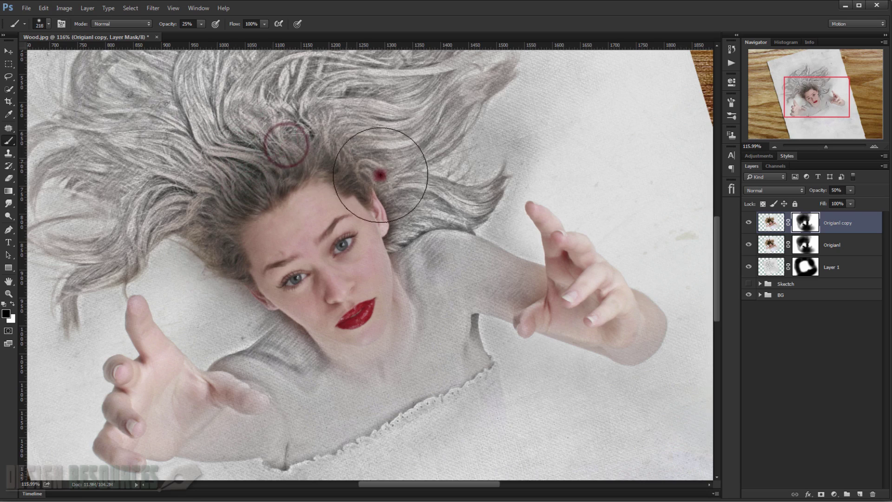
# Step: Paint white on the Origianl copy's mask over the face and lips with a soft brush of about 106 px
pyautogui.scroll(3, 381, 300)
pyautogui.press('x')
pyautogui.moveTo(329, 302); pyautogui.dragTo(312, 299)
pyautogui.moveTo(324, 229)
pyautogui.mouseDown()
pyautogui.moveTo(359, 273)
pyautogui.moveTo(354, 240)
pyautogui.mouseUp()
pyautogui.moveTo(356, 249)
pyautogui.mouseDown()
pyautogui.moveTo(369, 319)
pyautogui.moveTo(357, 284)
pyautogui.mouseUp()
pyautogui.moveTo(357, 292); pyautogui.dragTo(333, 330)
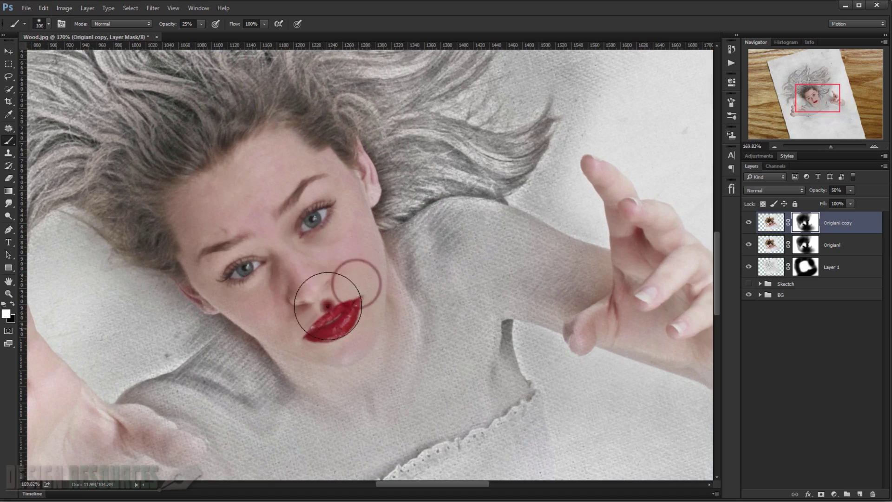
# Step: Raise the Origianl copy layer's opacity to 64%
pyautogui.scroll(-3, 321, 329)
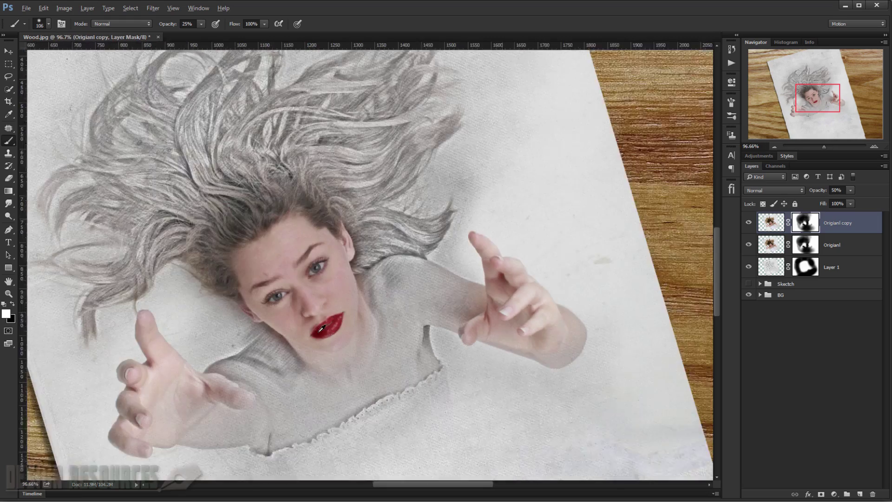
pyautogui.scroll(-1, 322, 329)
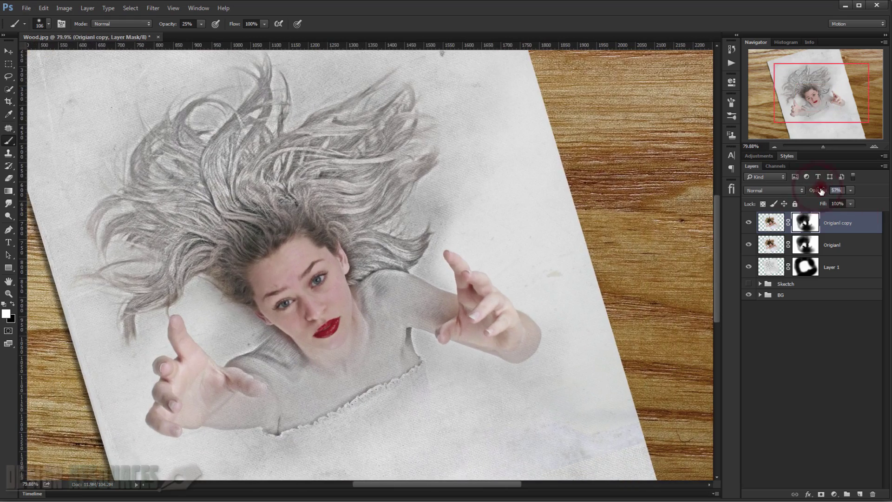
pyautogui.moveTo(282, 332); pyautogui.dragTo(316, 317)
# Step: Paint white on the Origianl copy's mask over the left-hand palm and fingers with a soft 44 px brush
pyautogui.scroll(5, 261, 375)
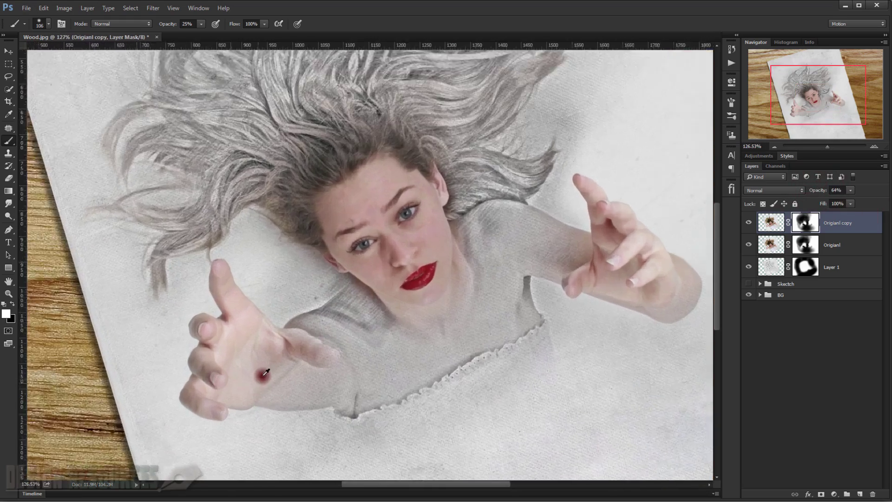
pyautogui.moveTo(258, 366); pyautogui.dragTo(224, 366)
pyautogui.moveTo(273, 325)
pyautogui.mouseDown()
pyautogui.moveTo(280, 342)
pyautogui.moveTo(263, 376)
pyautogui.mouseUp()
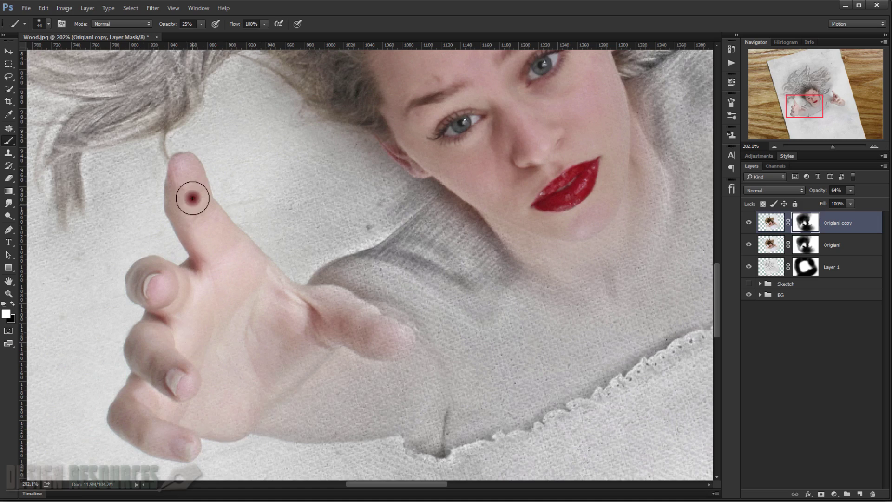
pyautogui.scroll(-5, 424, 322)
pyautogui.scroll(-2, 429, 322)
pyautogui.scroll(1, 603, 312)
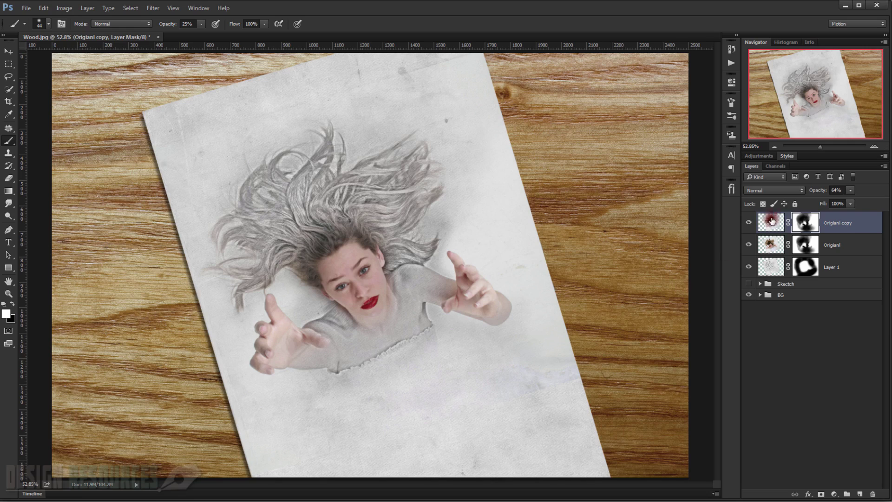
# Step: Add a Curves adjustment layer above the Origianl copy and choose its Red channel
pyautogui.click(834, 494)
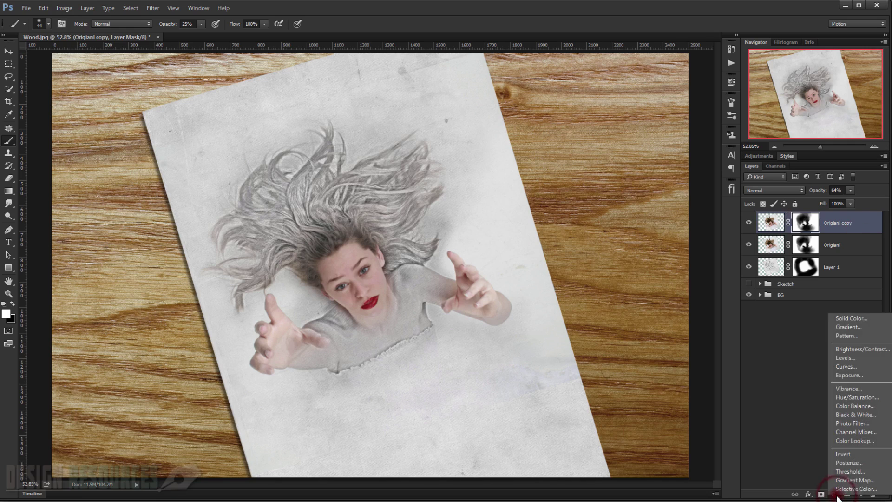
pyautogui.click(846, 367)
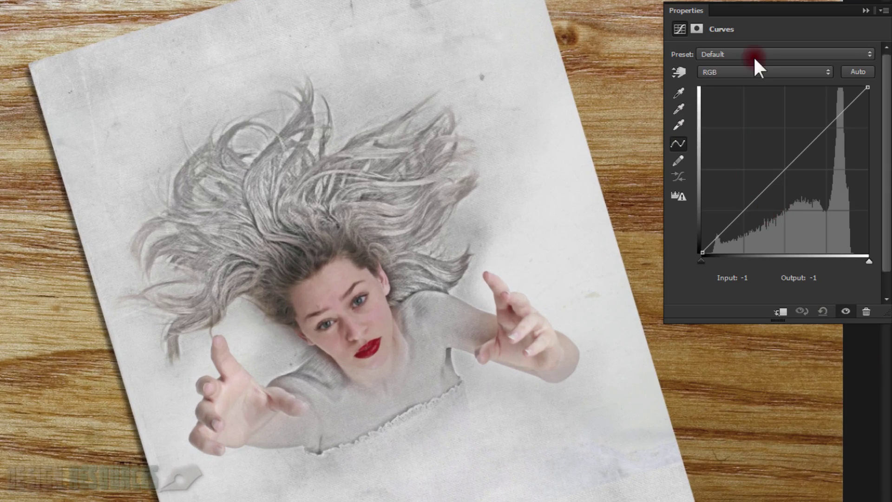
pyautogui.click(748, 70)
pyautogui.click(740, 93)
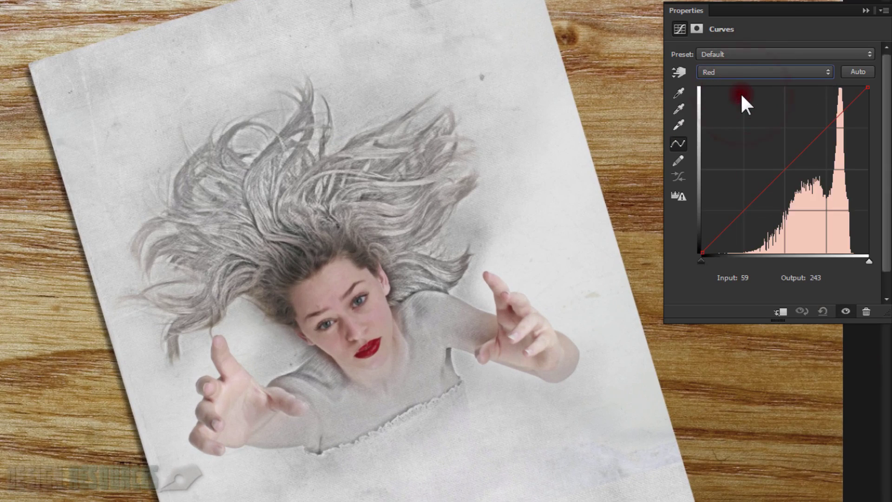
# Step: Raise the Red curve above the diagonal with several points, including input 77 to output 97 and 182 to 201
pyautogui.click(747, 213)
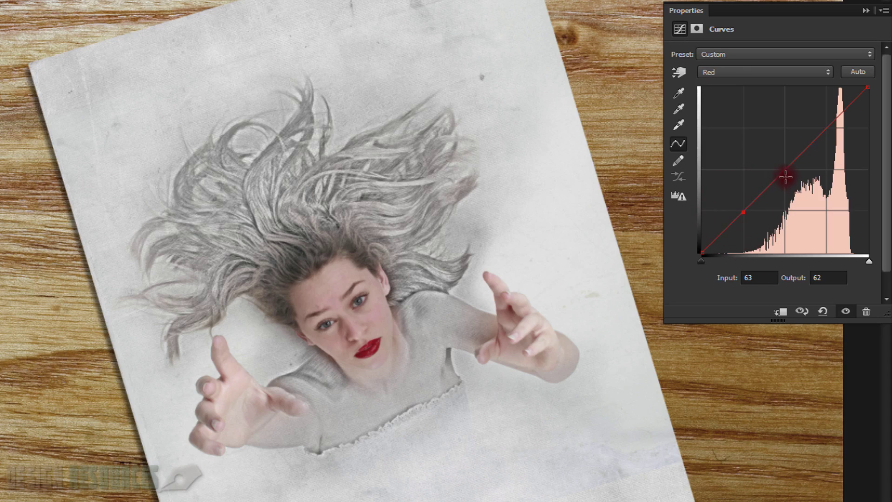
pyautogui.click(827, 128)
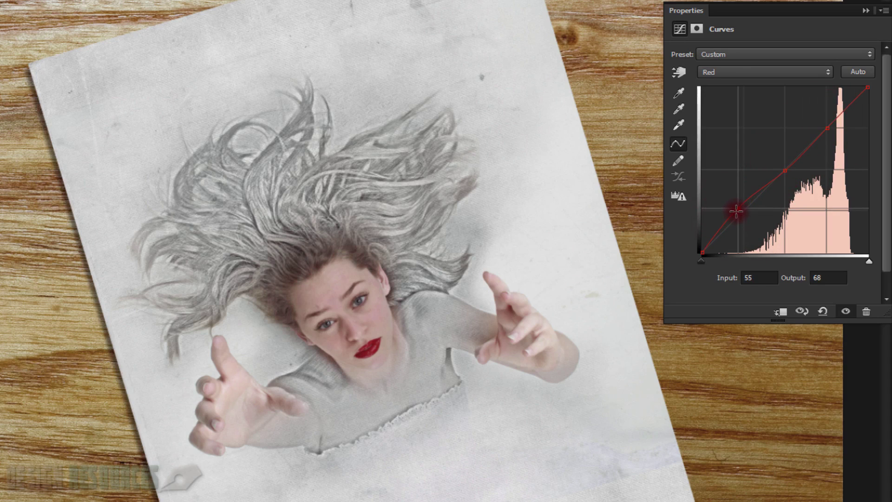
pyautogui.moveTo(785, 174); pyautogui.dragTo(751, 188)
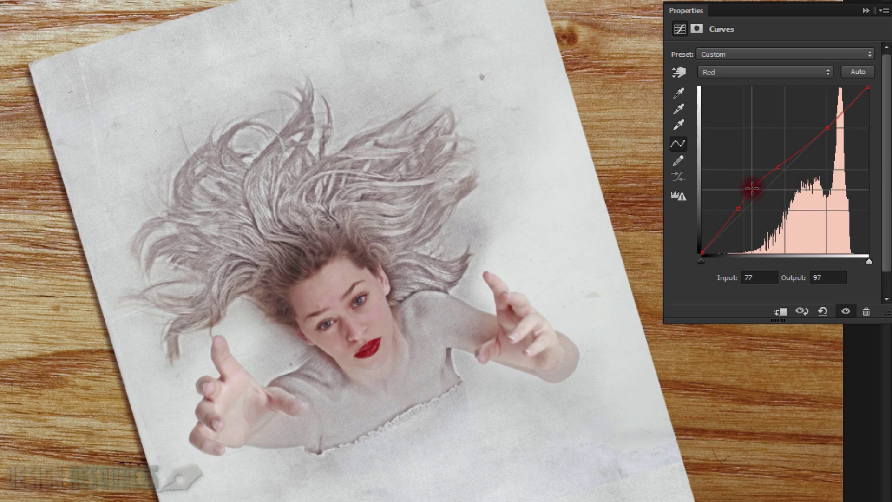
pyautogui.moveTo(826, 132)
pyautogui.mouseDown()
pyautogui.moveTo(804, 138)
pyautogui.moveTo(819, 122)
pyautogui.mouseUp()
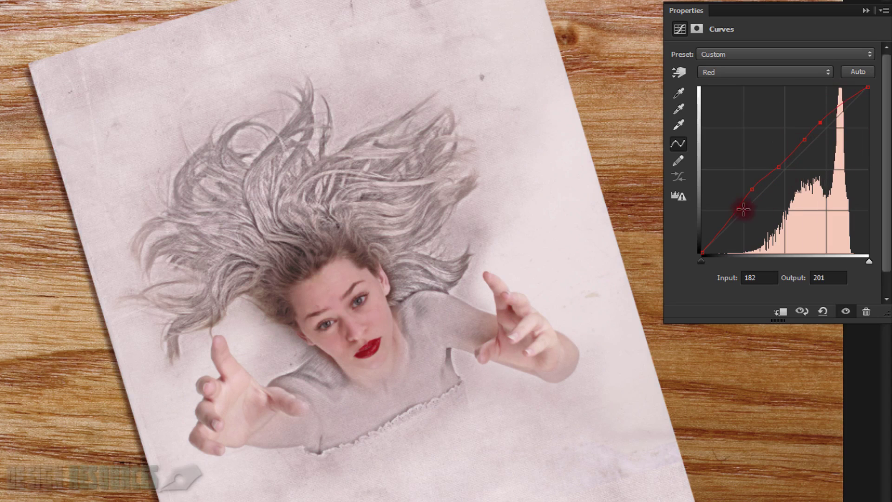
pyautogui.moveTo(738, 211); pyautogui.dragTo(736, 207)
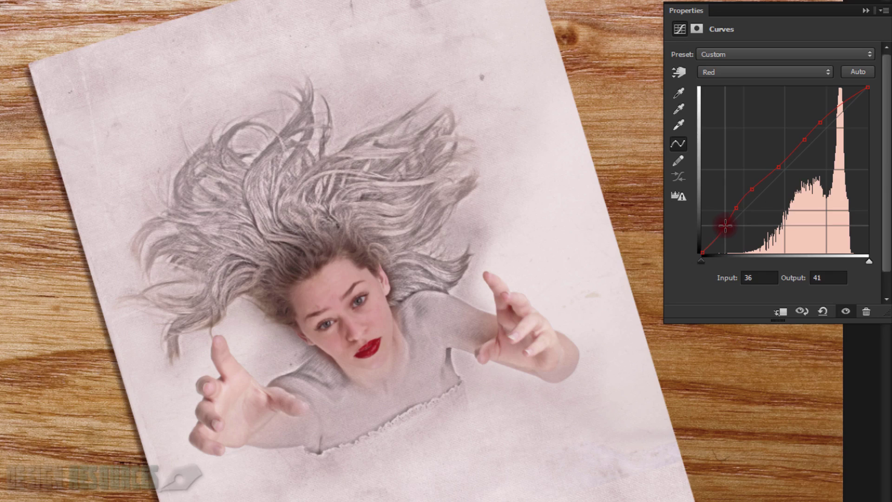
pyautogui.moveTo(736, 207); pyautogui.dragTo(739, 208)
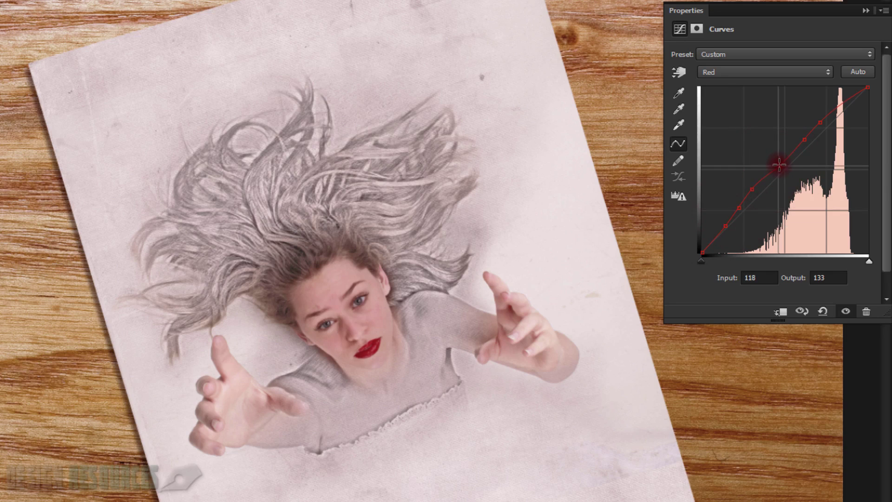
# Step: Raise the Green curve with points at input 52 to output 60, 128 to 147 and 173 to 198
pyautogui.click(766, 71)
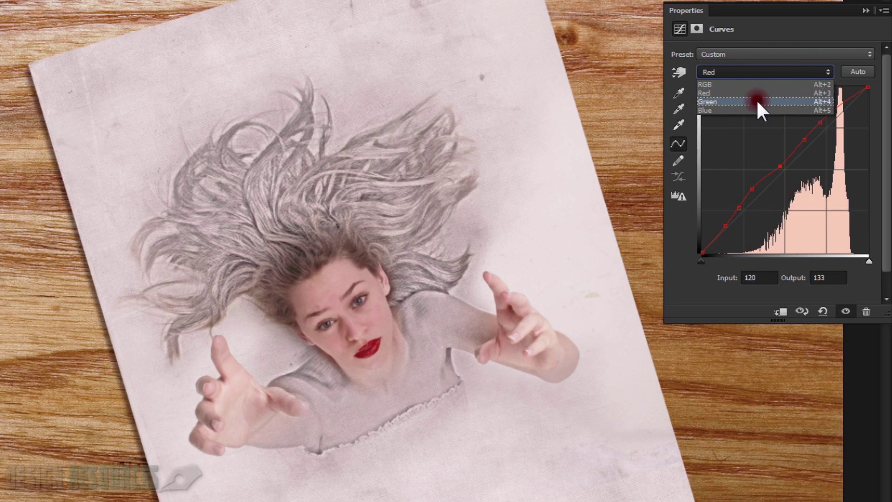
pyautogui.click(757, 99)
pyautogui.moveTo(741, 216); pyautogui.dragTo(736, 214)
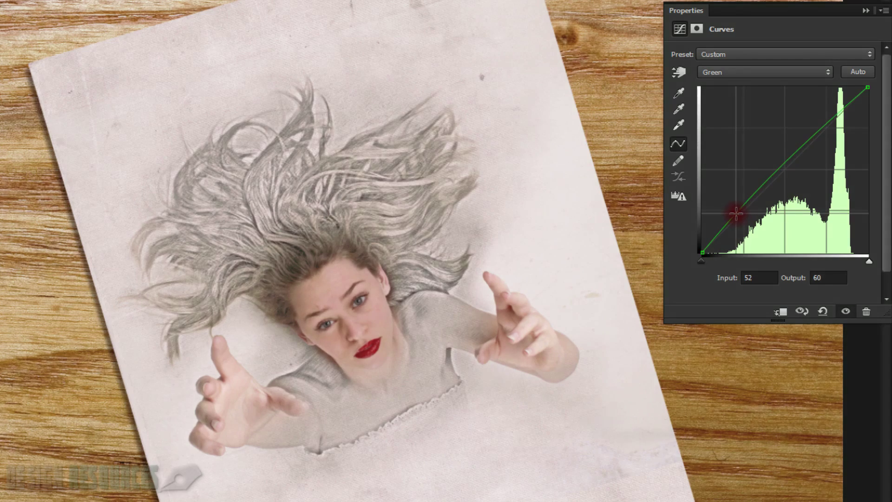
pyautogui.moveTo(763, 183); pyautogui.dragTo(766, 185)
pyautogui.moveTo(823, 125); pyautogui.dragTo(814, 123)
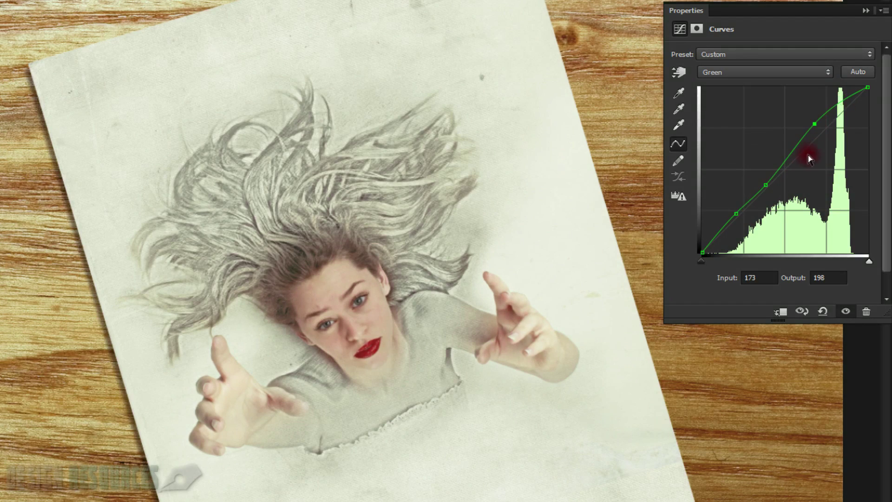
pyautogui.moveTo(790, 159)
pyautogui.mouseDown()
pyautogui.moveTo(796, 154)
pyautogui.moveTo(784, 157)
pyautogui.mouseUp()
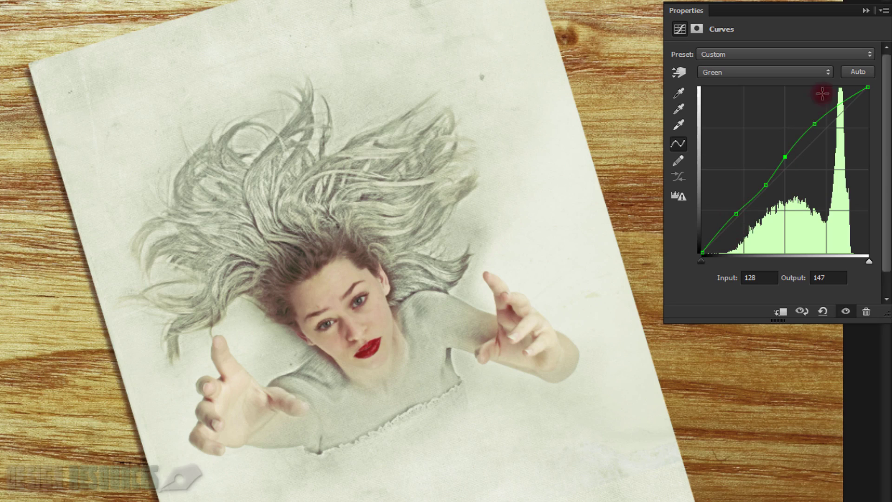
# Step: Close the curve settings and compare the image with and without the Curves 1 adjustment
pyautogui.click(867, 10)
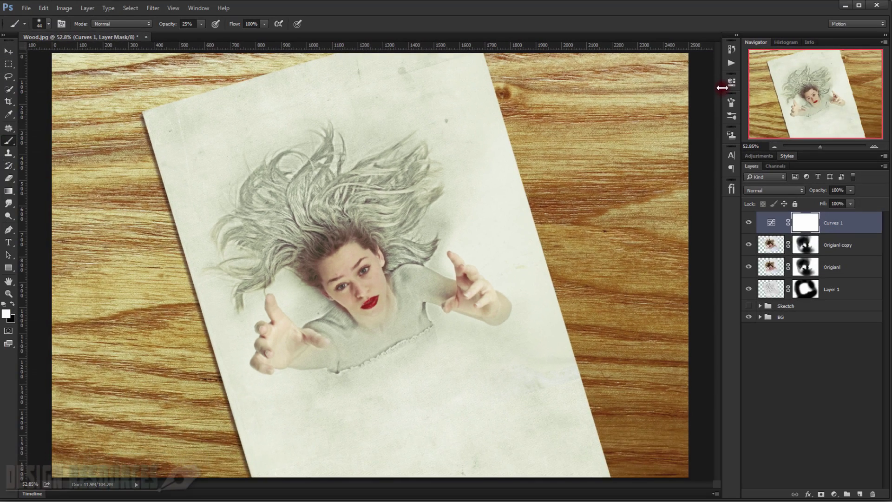
pyautogui.click(750, 224)
pyautogui.click(748, 225)
pyautogui.keyDown('alt'); pyautogui.scroll(4, 342, 304); pyautogui.keyUp('alt')
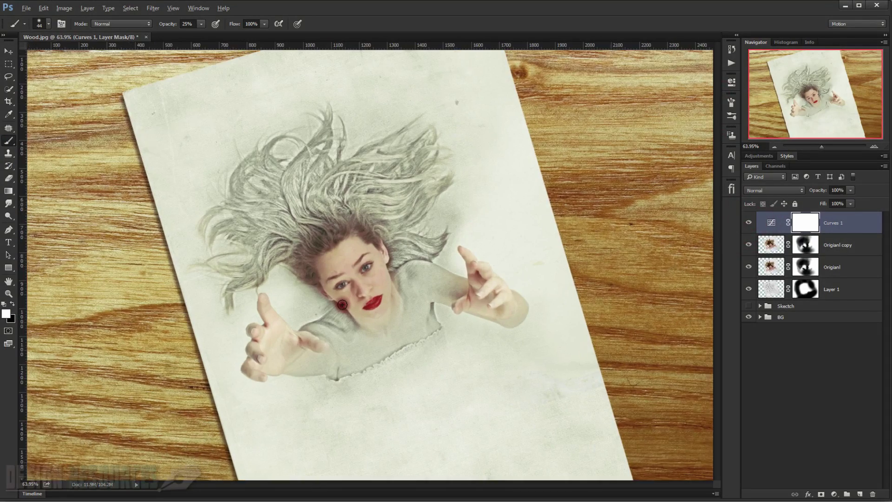
pyautogui.keyDown('alt'); pyautogui.scroll(-5, 345, 301); pyautogui.keyUp('alt')
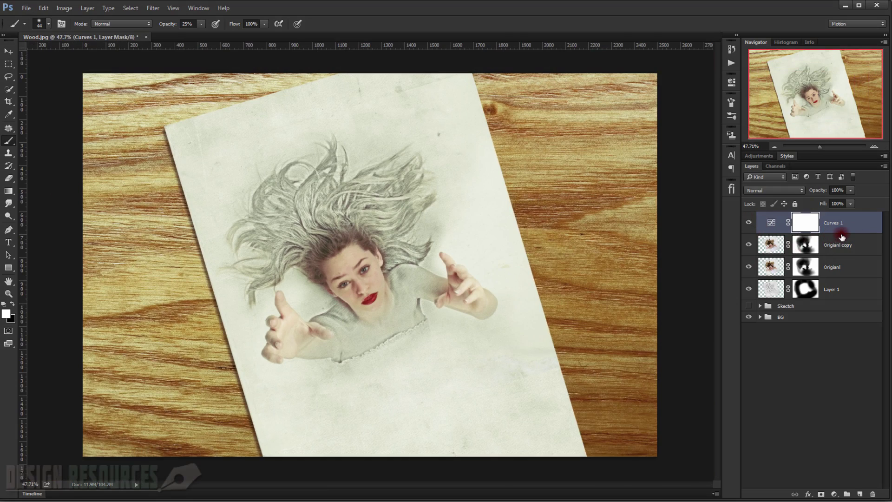
# Step: Stamp all visible layers into a new layer above Curves 1, desaturate it and set its blend mode to Linear Light
pyautogui.hotkey('ctrl', 'shift', 'alt', 'e')
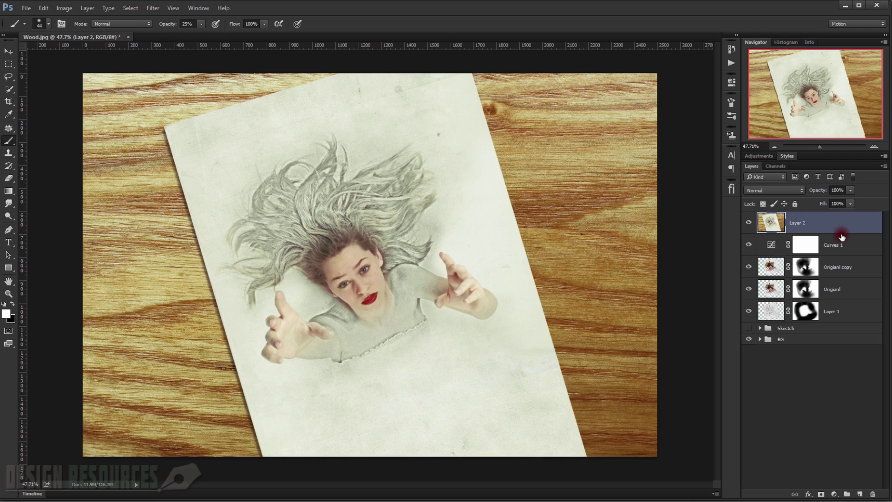
pyautogui.hotkey('ctrl', 'shift', 'u')
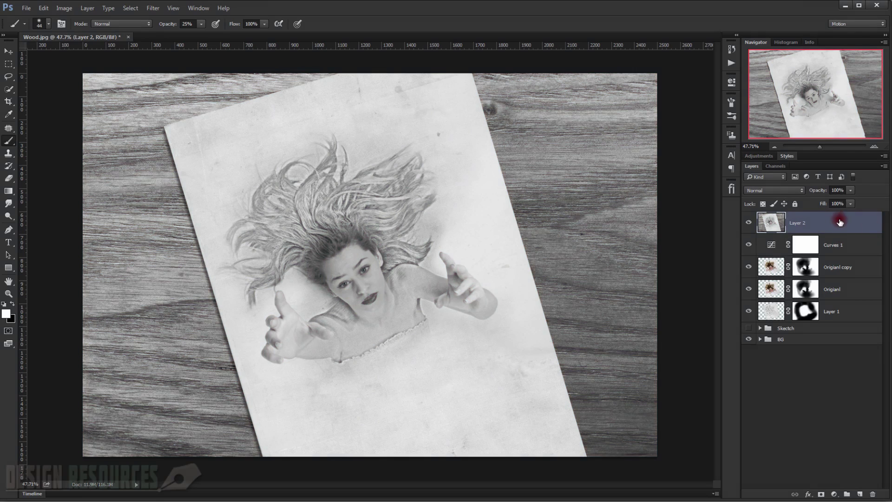
pyautogui.click(771, 190)
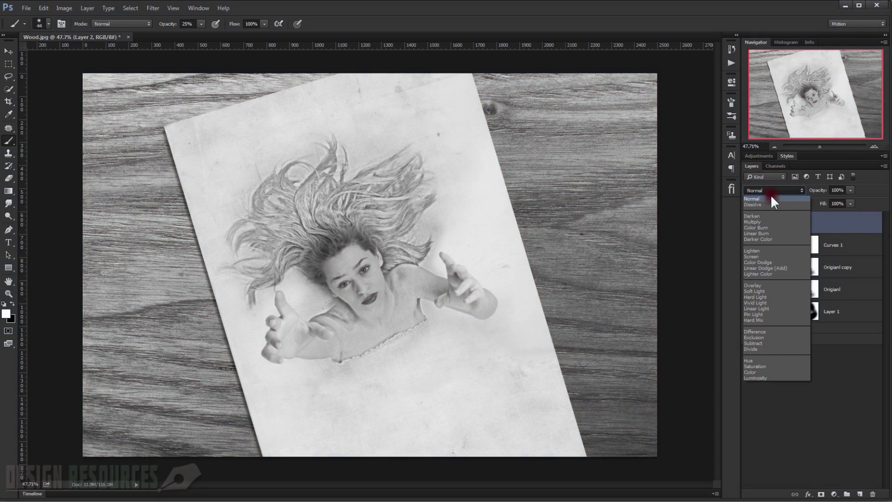
pyautogui.click(776, 309)
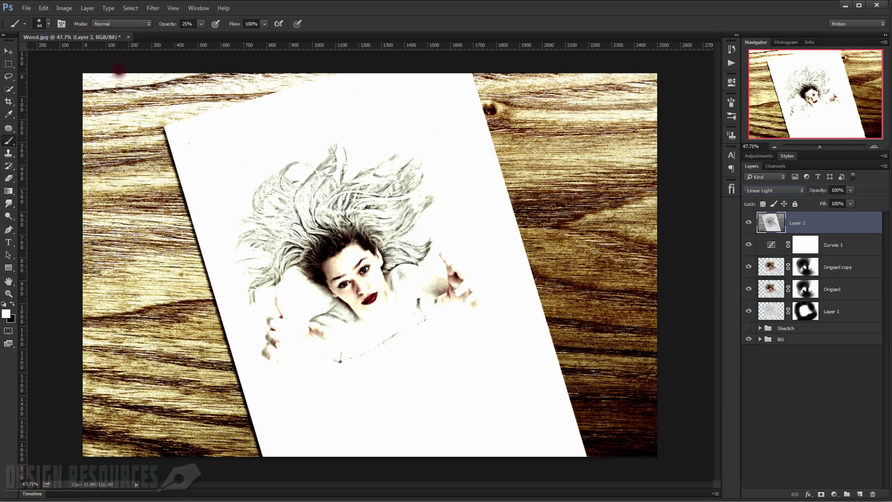
# Step: Sharpen the image by applying a High Pass filter with a radius below 1 pixel to the stamped Layer 2
pyautogui.click(150, 7)
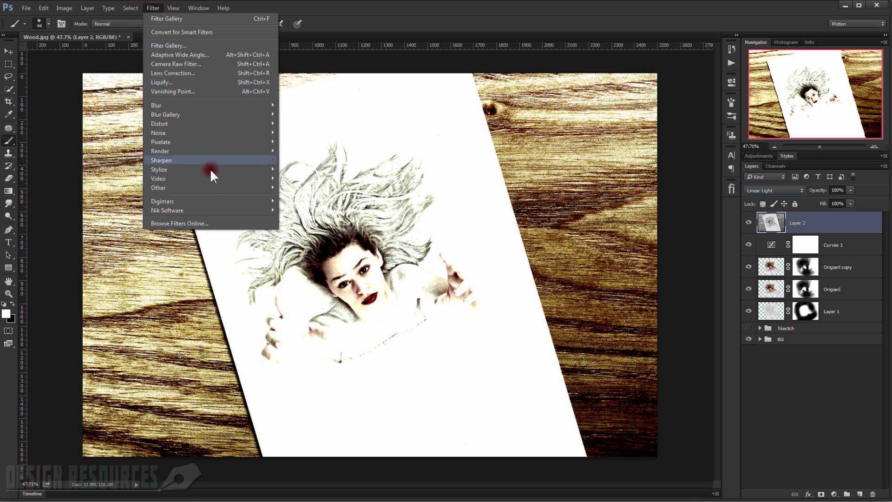
pyautogui.click(211, 187)
pyautogui.click(305, 197)
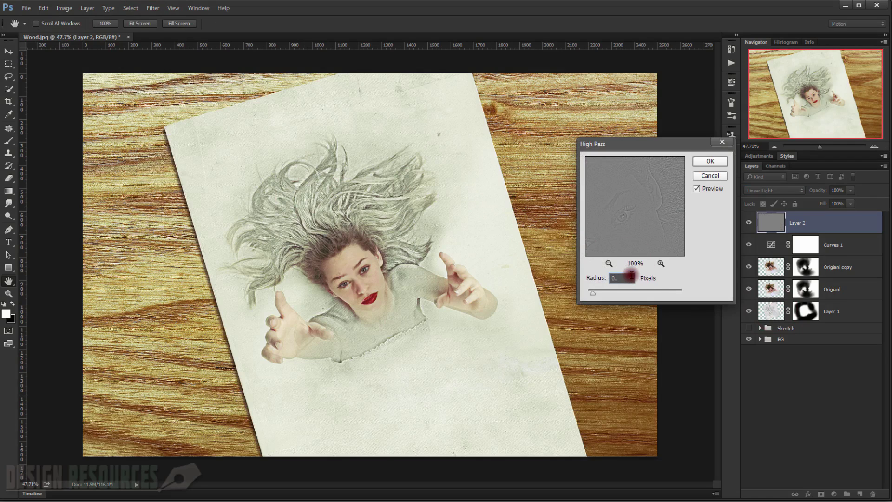
pyautogui.press('Return')
pyautogui.press('b')
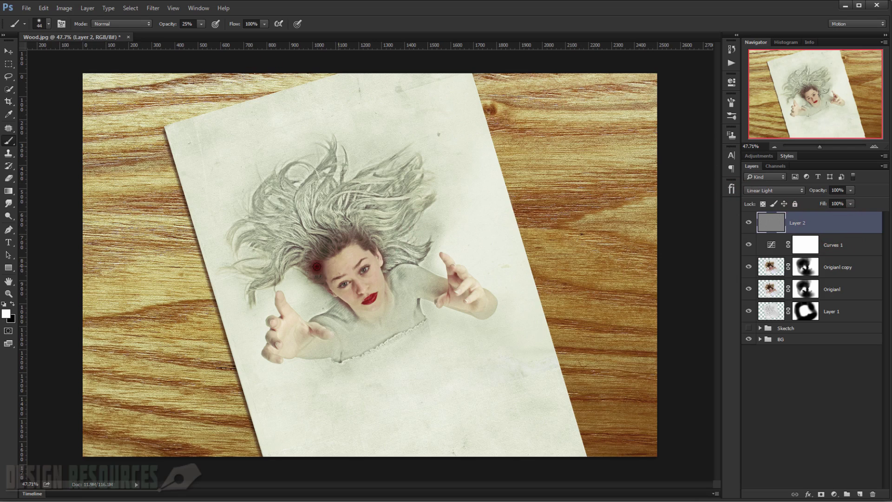
# Step: Examine the sharpening effect on the woman and the paper up close with Layer 2 hidden and shown
pyautogui.scroll(3, 319, 265)
pyautogui.scroll(3, 319, 265)
pyautogui.click(748, 229)
pyautogui.click(749, 228)
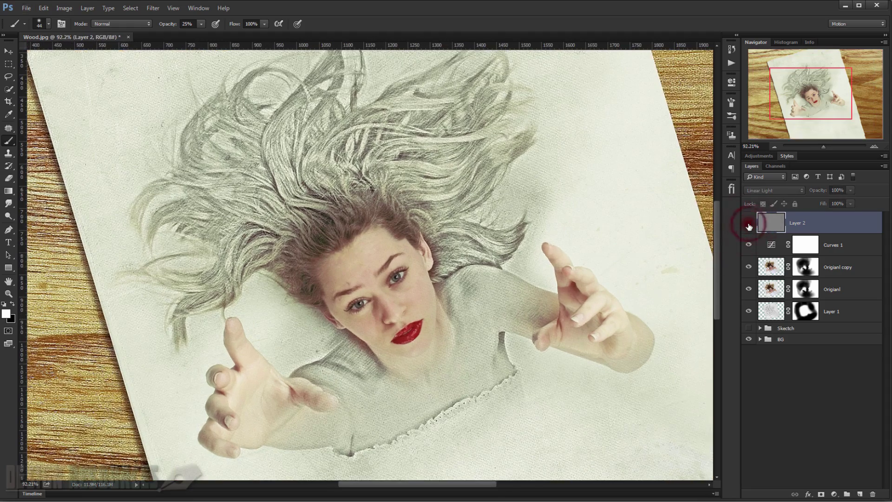
pyautogui.scroll(1, 347, 272)
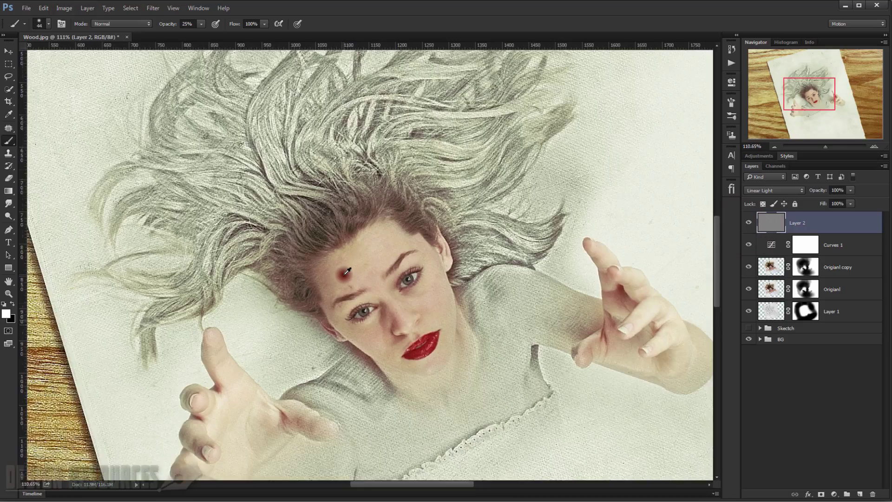
pyautogui.scroll(-4, 347, 270)
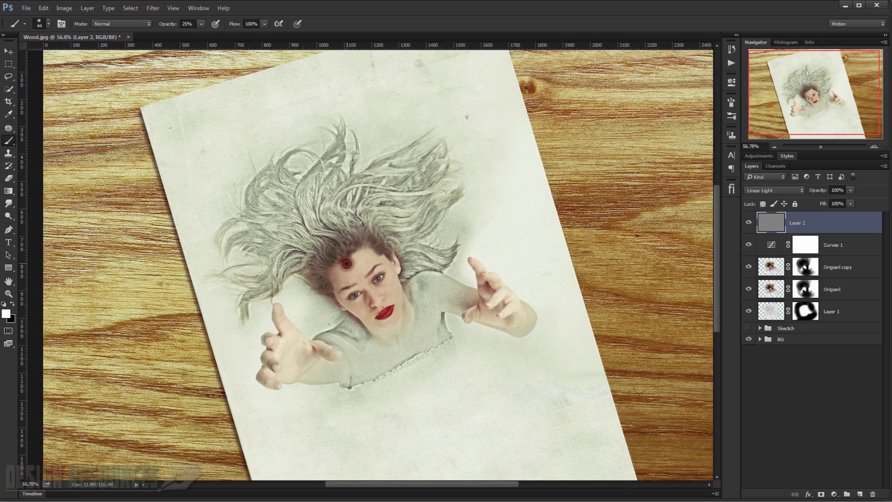
pyautogui.scroll(-2, 347, 263)
pyautogui.scroll(1, 524, 204)
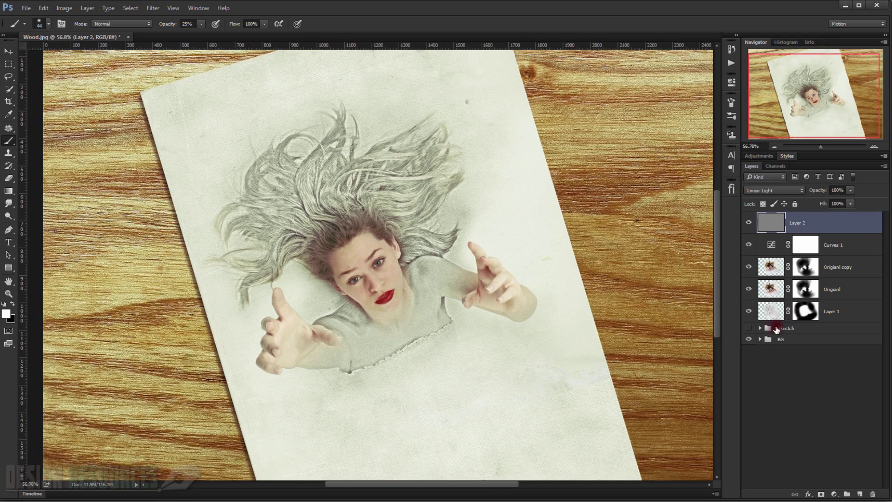
# Step: Load the Paper Texture layer's outline from the BG group as a selection and add it as a mask to Layer 2
pyautogui.click(760, 339)
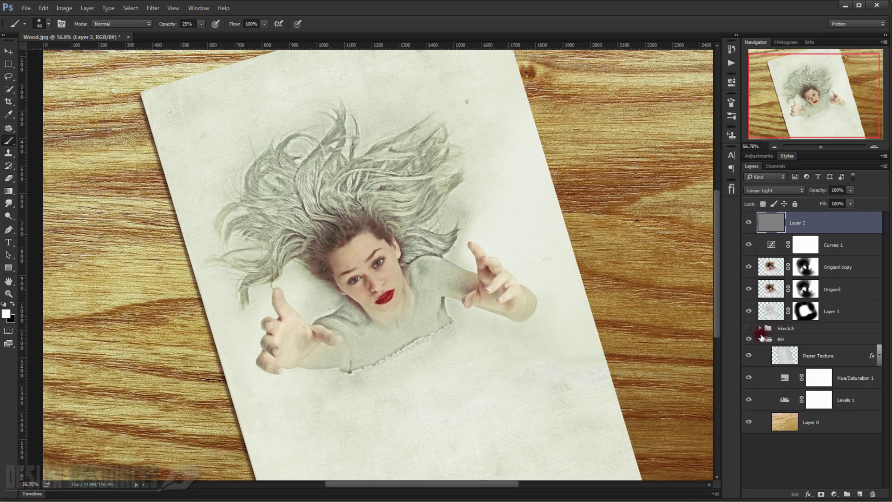
pyautogui.keyDown('ctrl'); pyautogui.click(793, 360); pyautogui.keyUp('ctrl')
pyautogui.scroll(1, 676, 275)
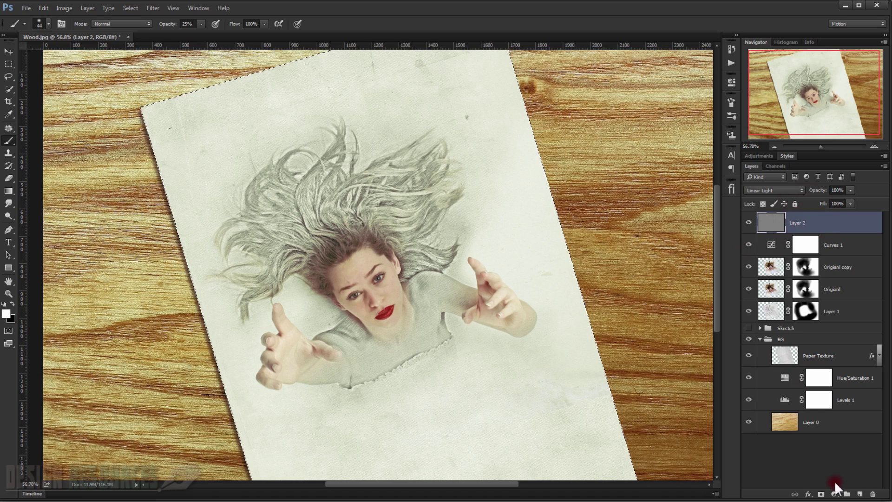
pyautogui.click(821, 494)
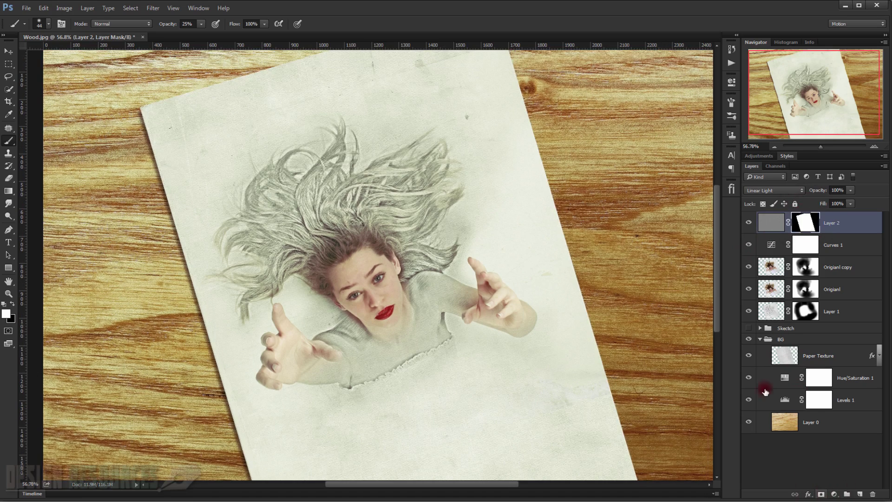
# Step: Compare the masked sharpening by hiding and showing Layer 2, with the whole image fitted in view
pyautogui.click(749, 226)
pyautogui.click(749, 228)
pyautogui.click(748, 228)
pyautogui.click(748, 228)
pyautogui.hotkey('ctrl', '0')
# Step: Move Layer 2 below Curves 1 in the layer stack and hide the interface panels to view the finished image
pyautogui.moveTo(831, 224); pyautogui.dragTo(844, 257)
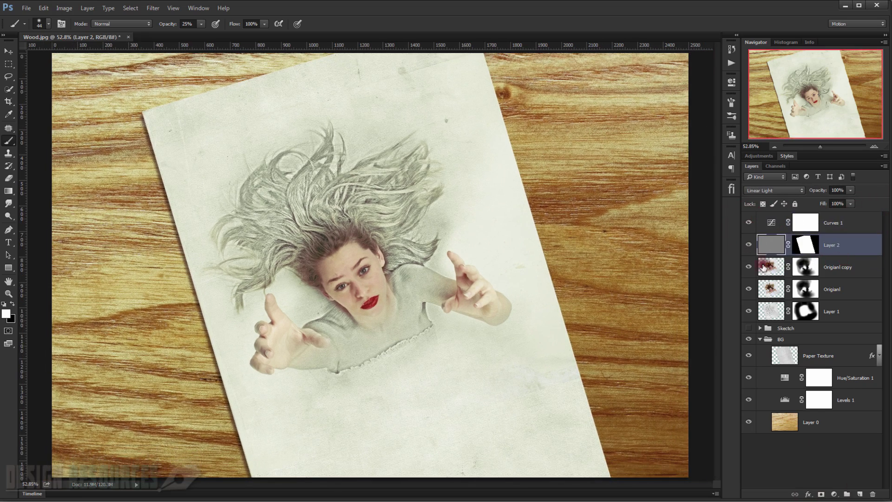
pyautogui.press('Tab')
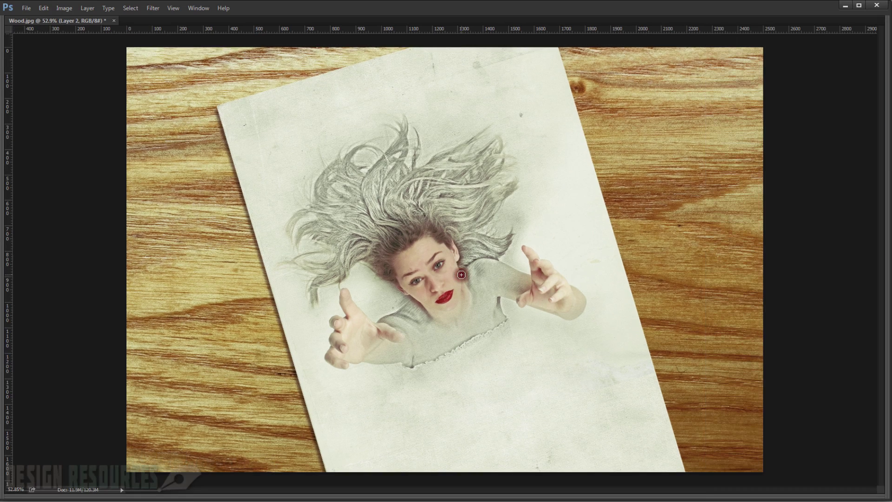
pyautogui.scroll(1, 463, 272)
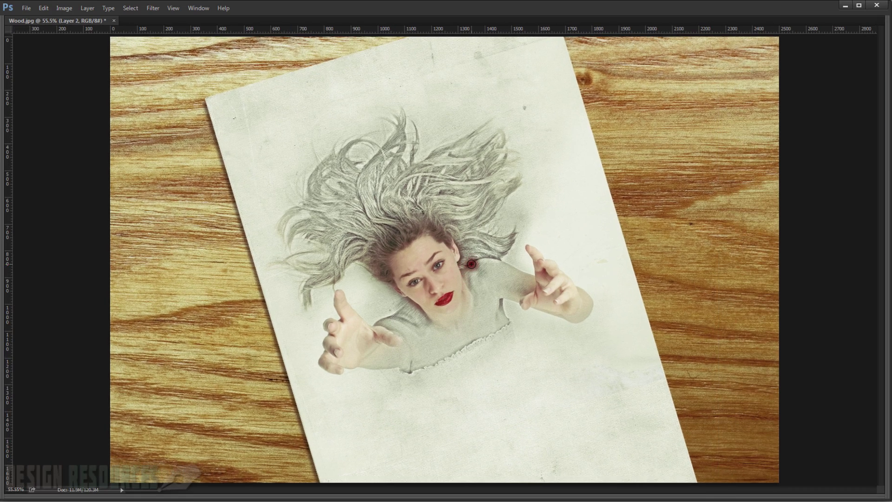